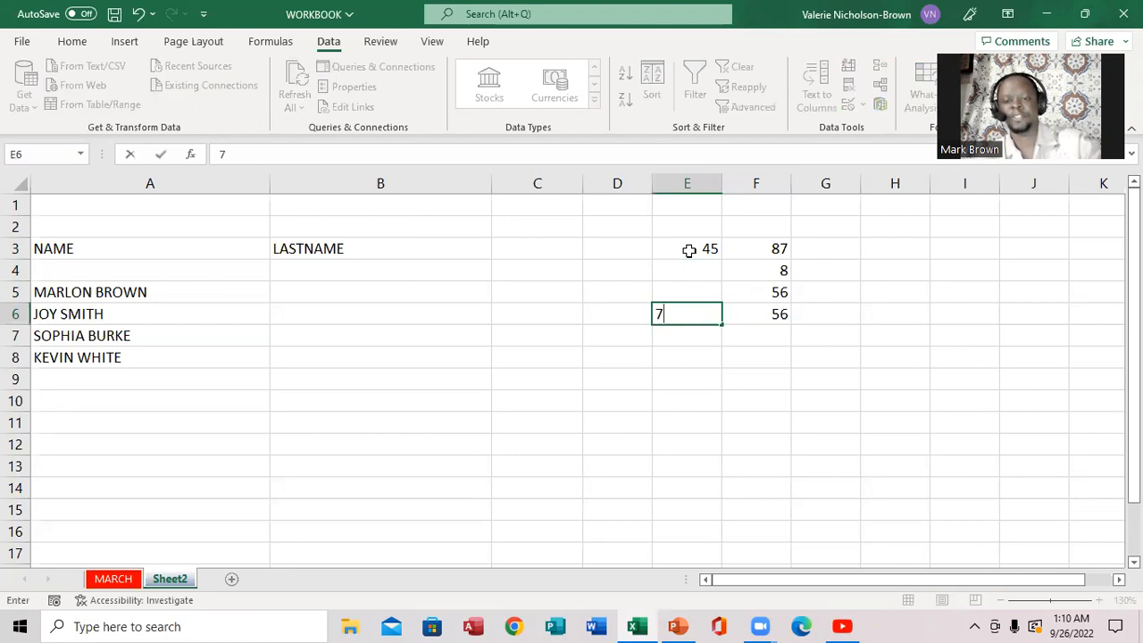
- Enter 7, 8 and 67 upward into E6, E5 and E4, then switch to the PowerPoint slides
key(Up)
text(8)
key(Up)
text(6)
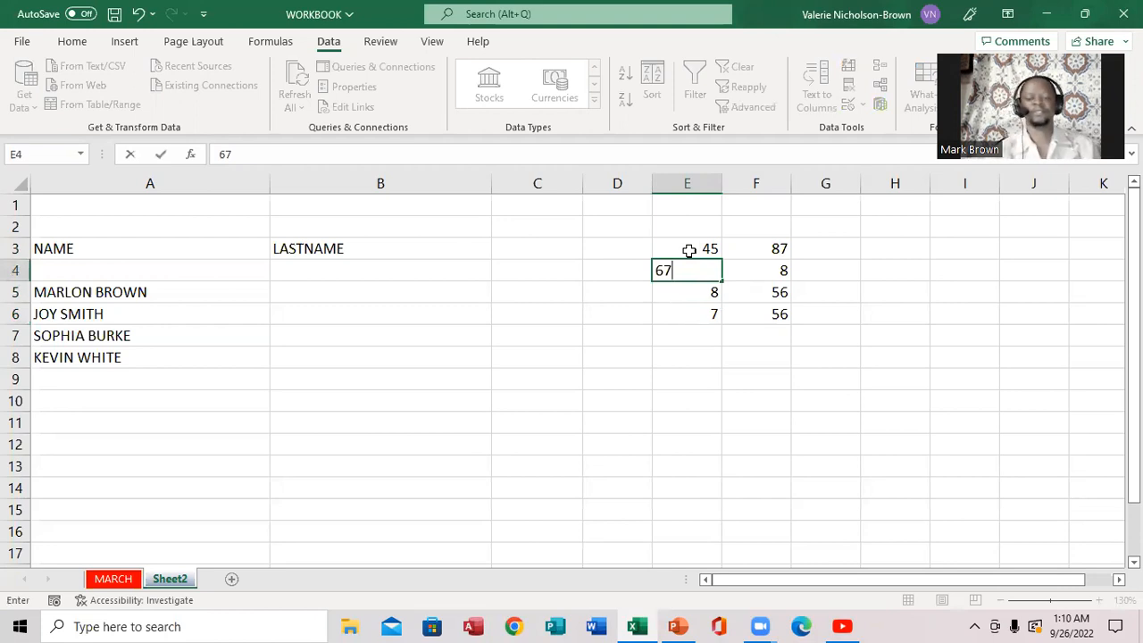
text(7)
key(Right)
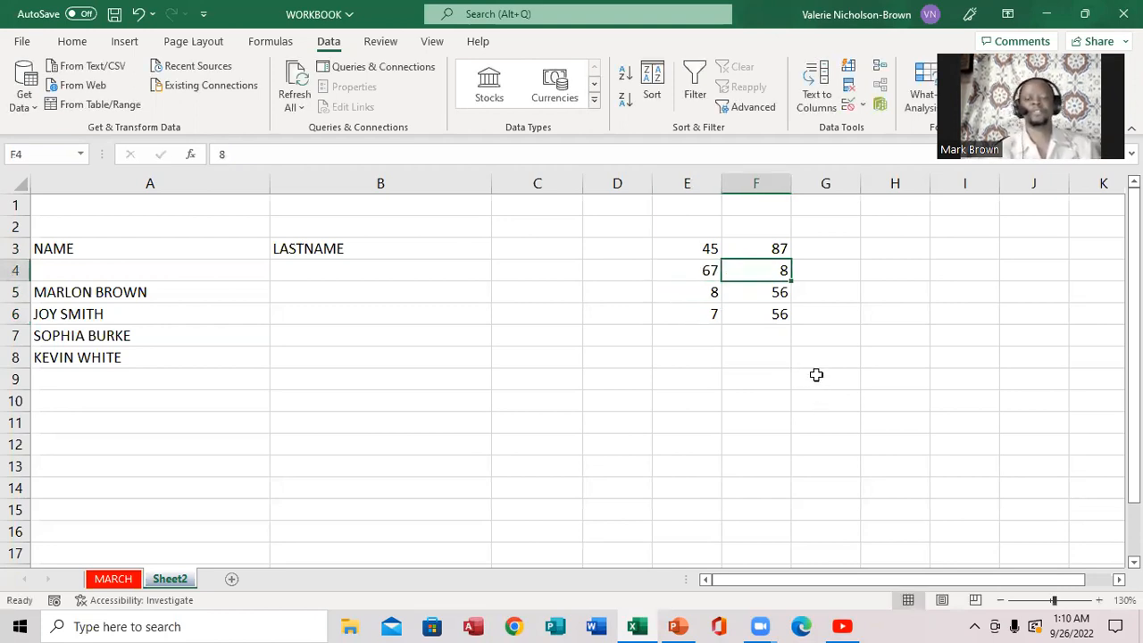
click(678, 626)
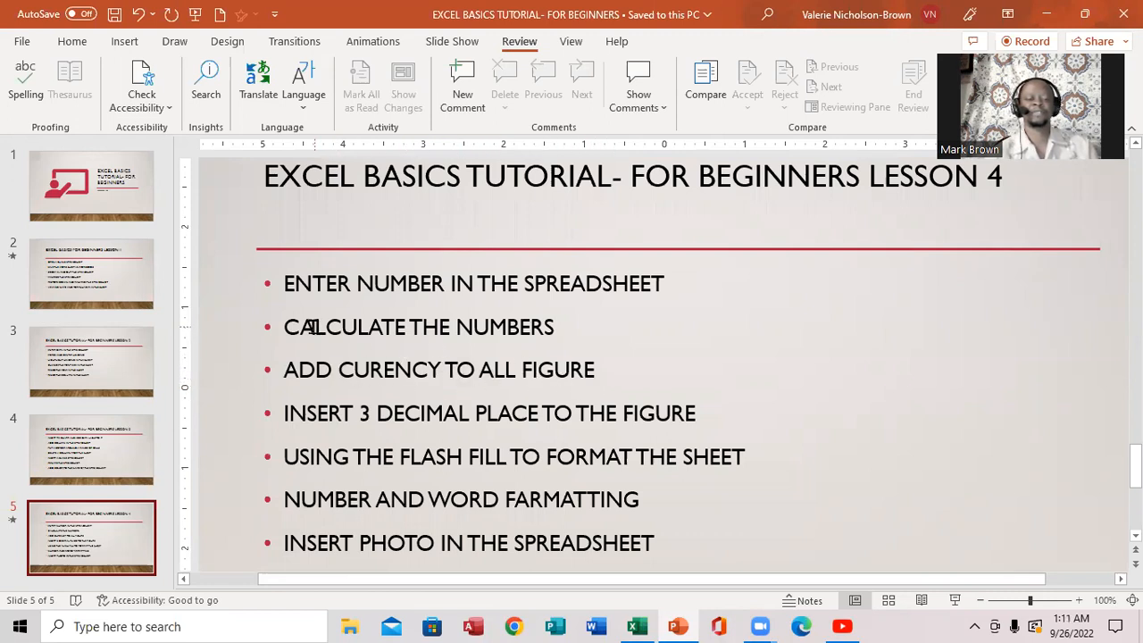
- Switch from the Lesson 4 outline slide back to the Excel workbook
click(635, 625)
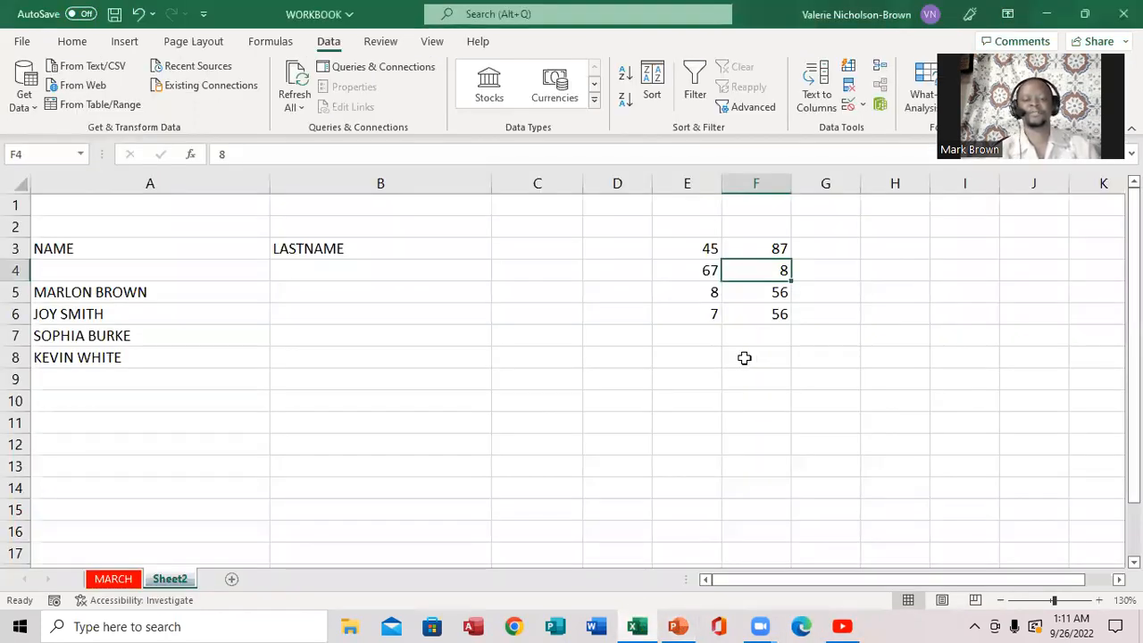
- Enter =SUM(E3:F3) in G3 and fill it down to G6, giving 132, 75, 64, 63
click(825, 250)
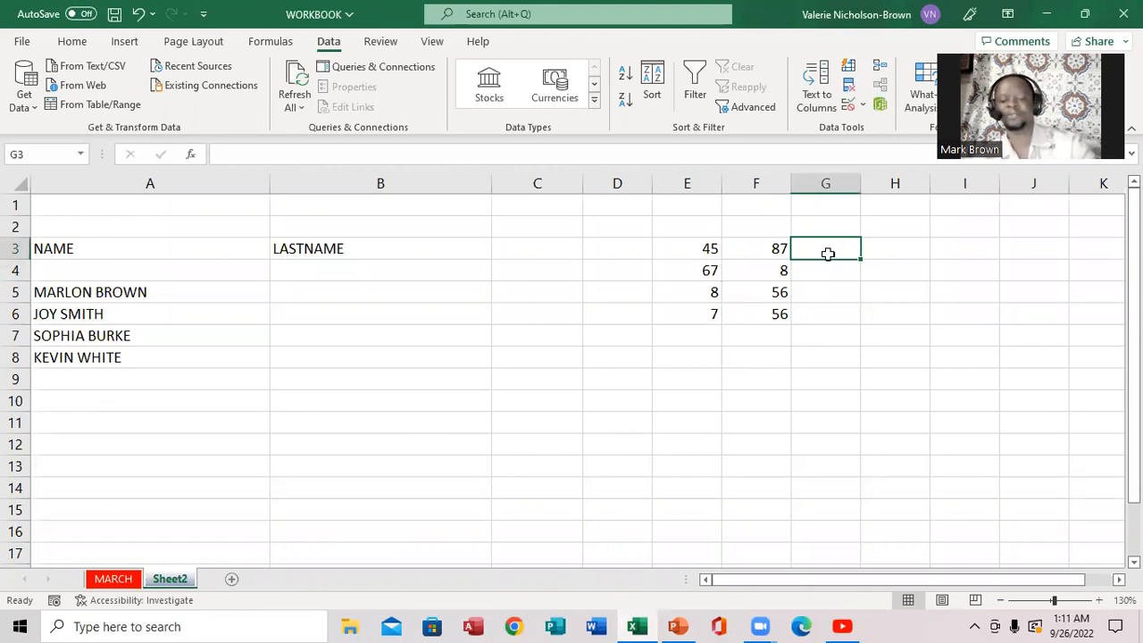
text(=)
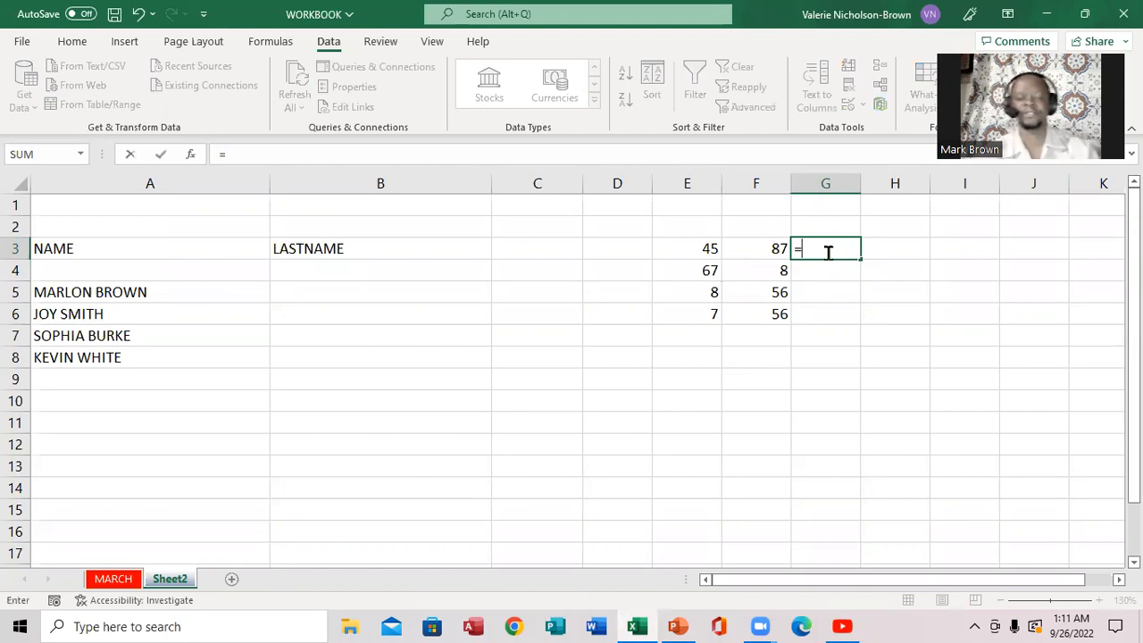
text(SUM)
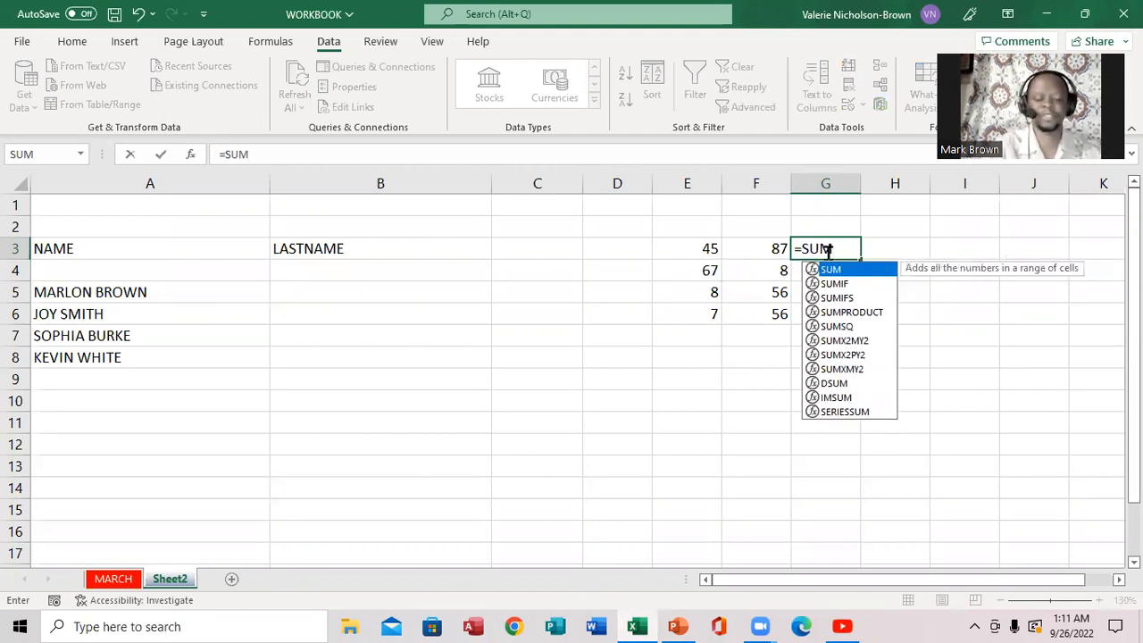
text(()
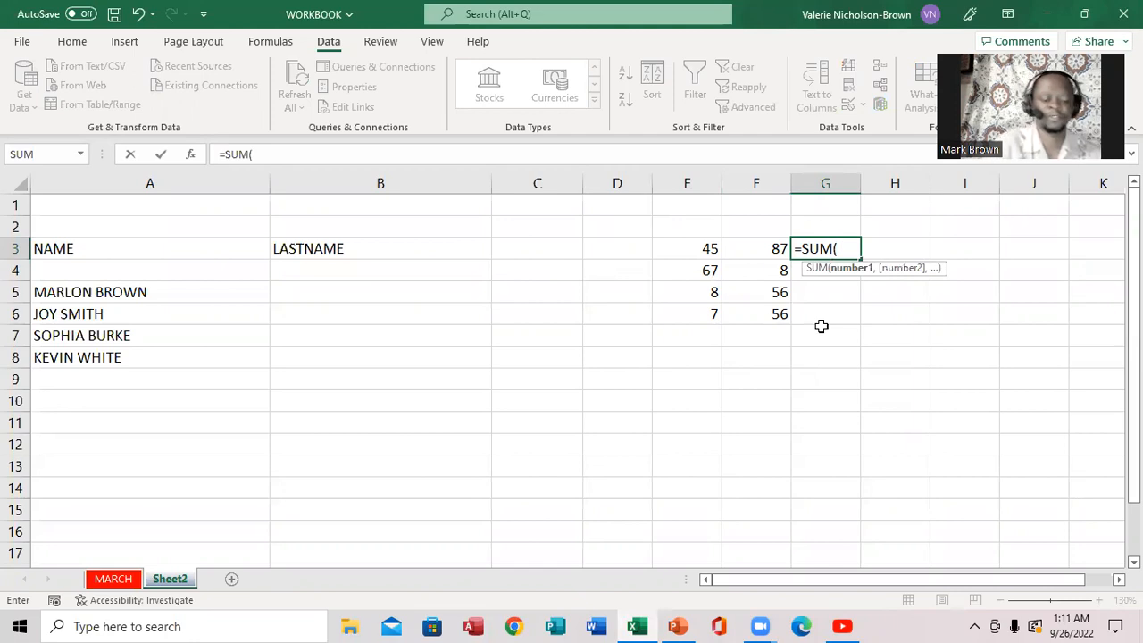
text(E3)
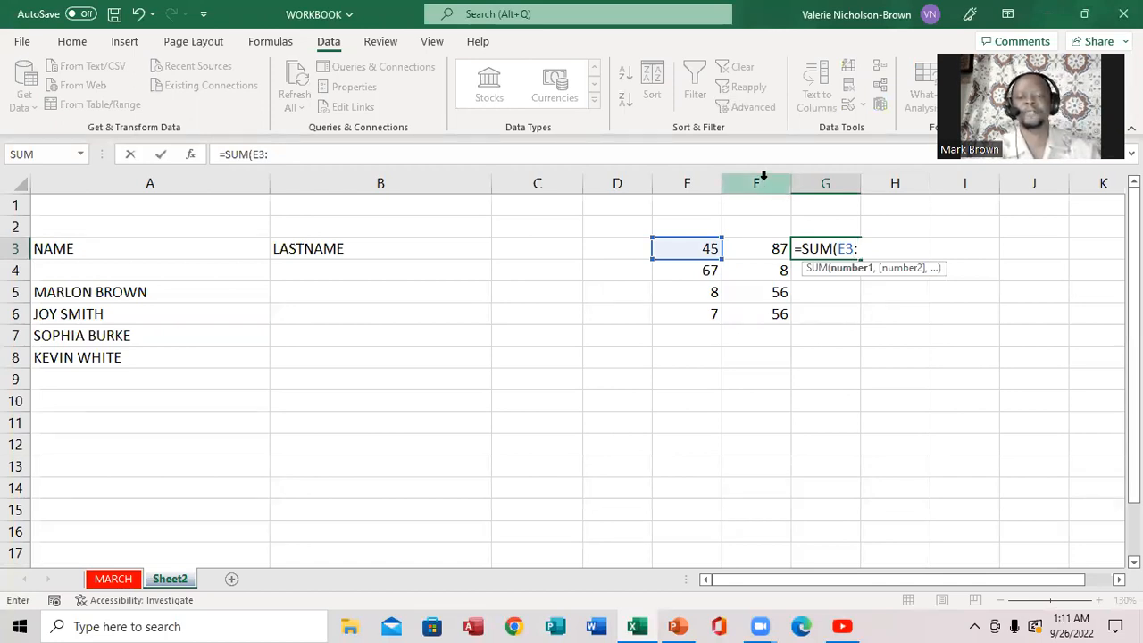
text(:F3)
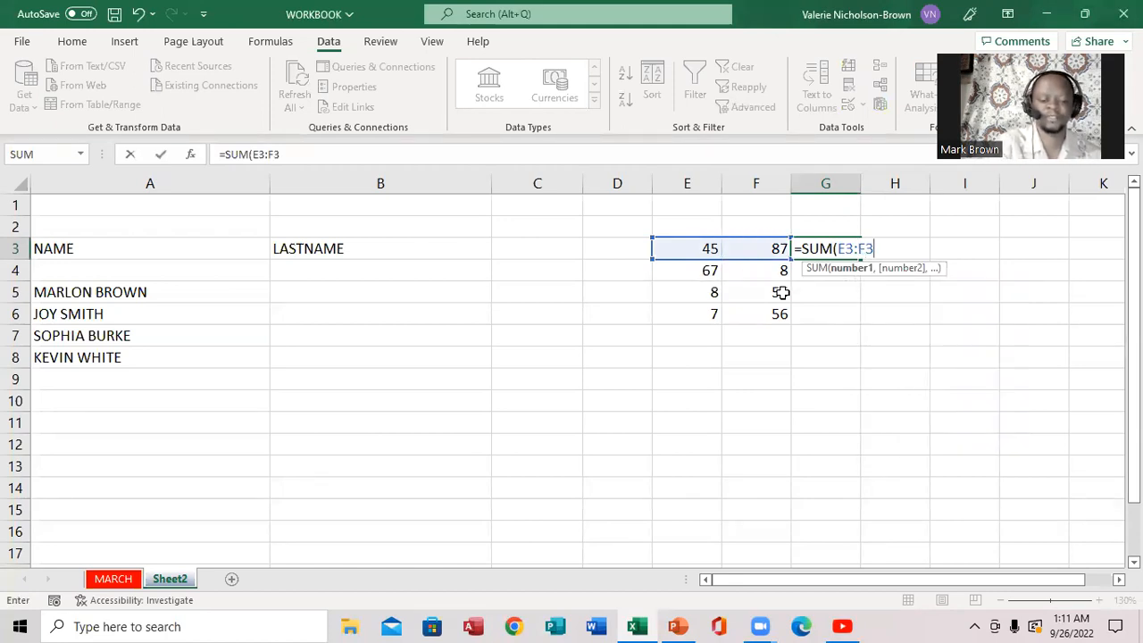
text())
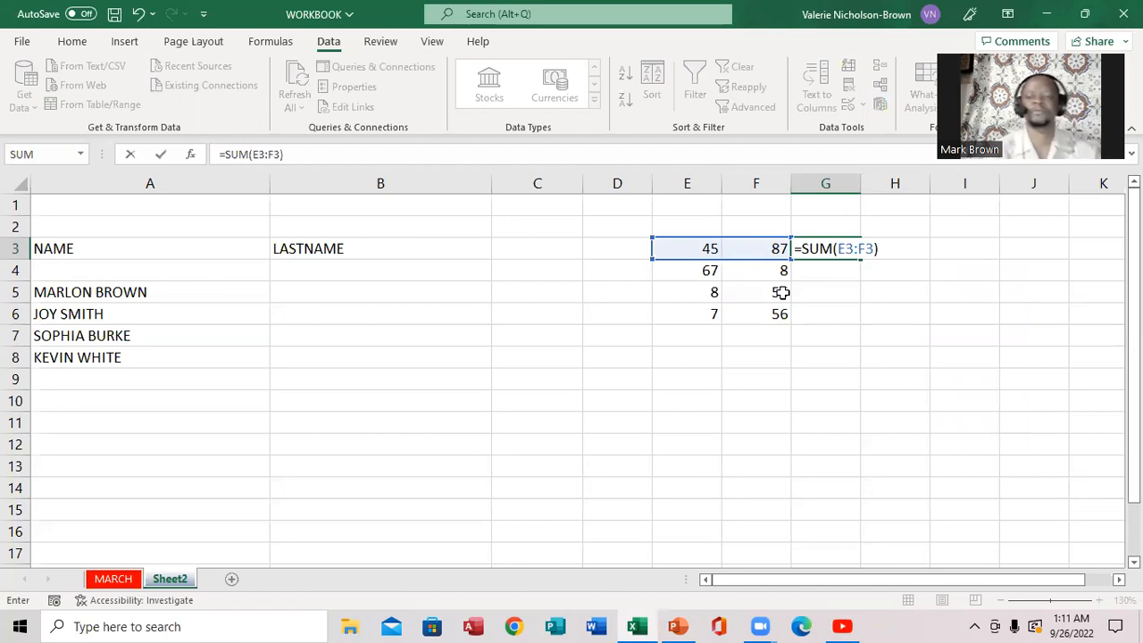
key(Return)
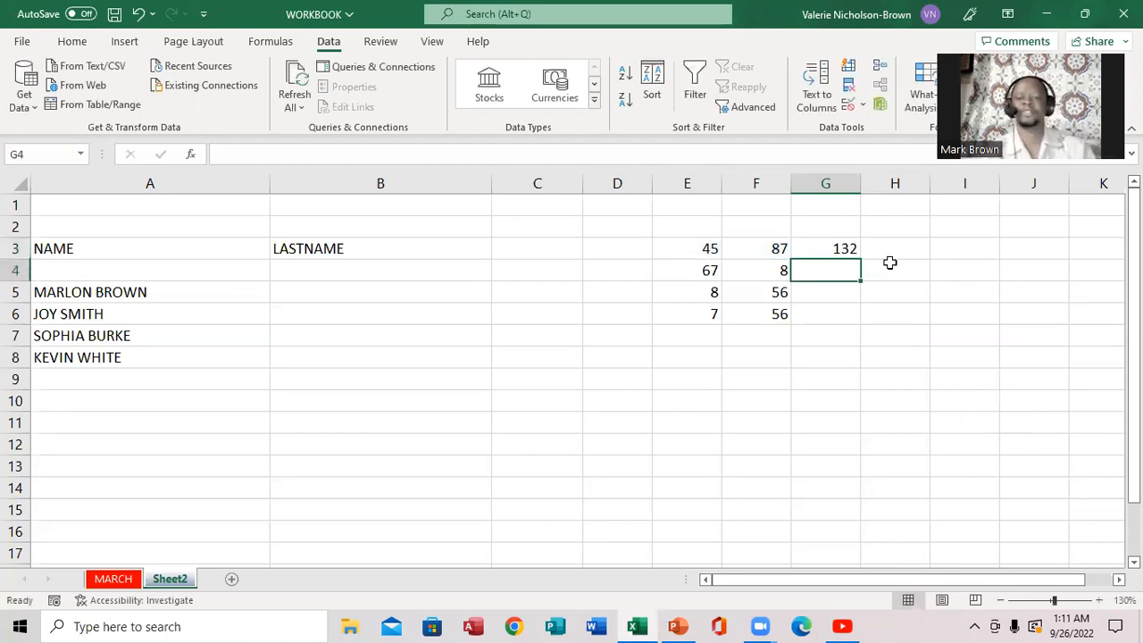
click(832, 248)
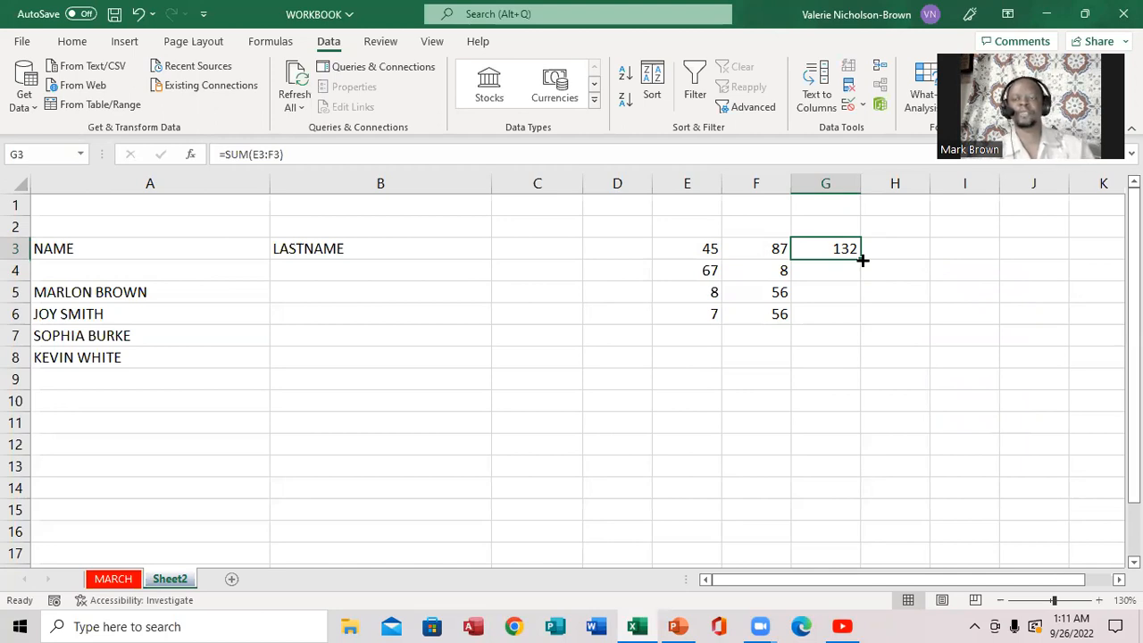
double_click(862, 259)
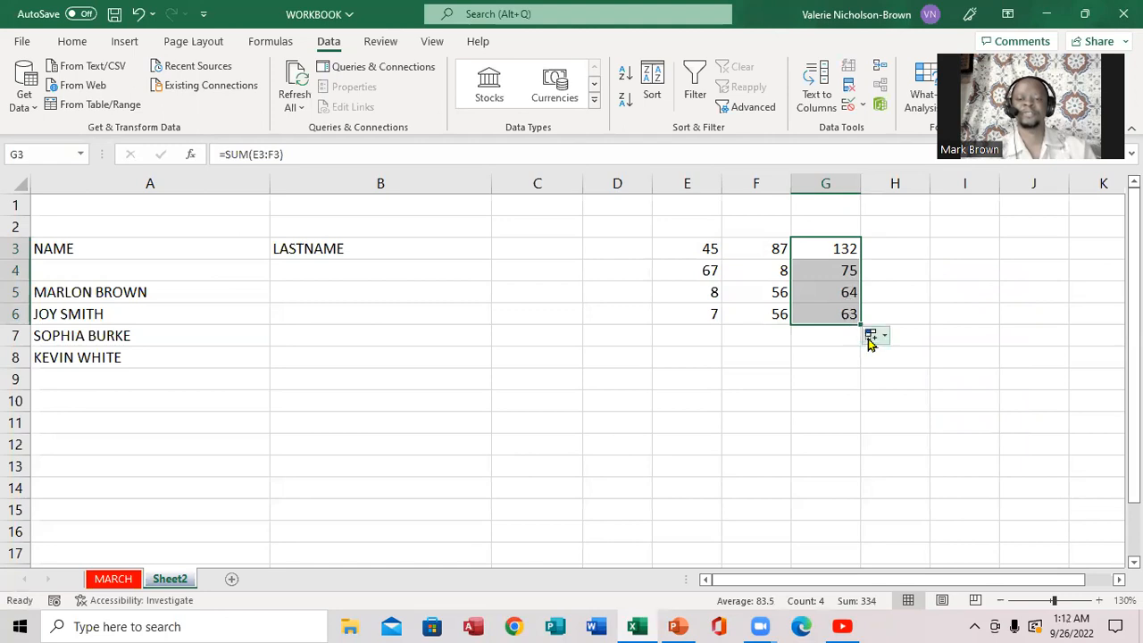
click(885, 286)
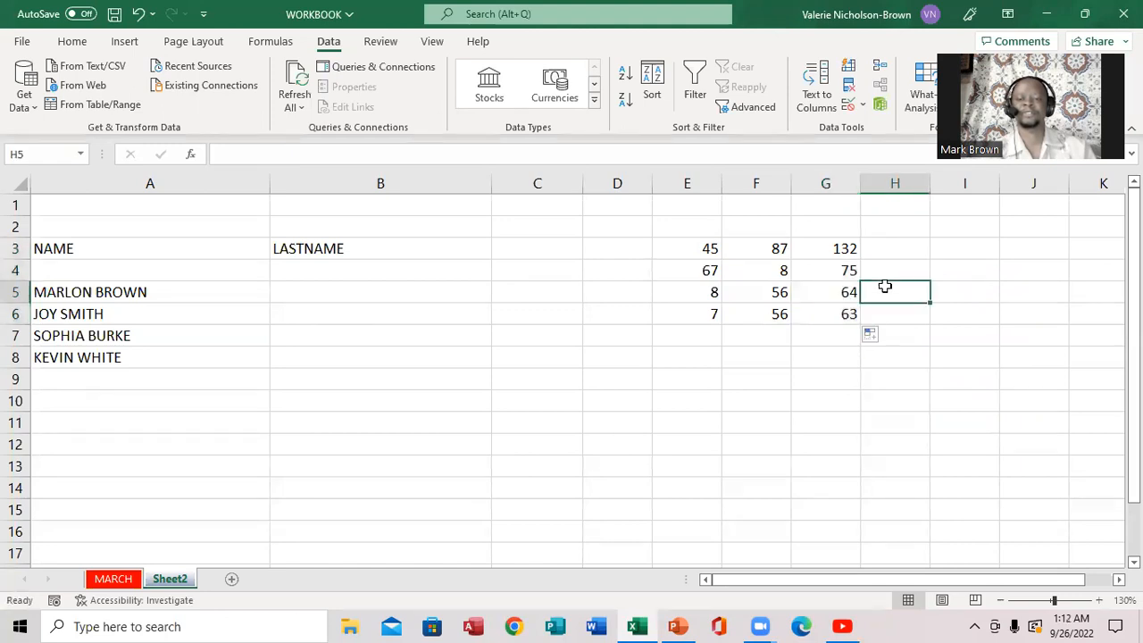
click(676, 626)
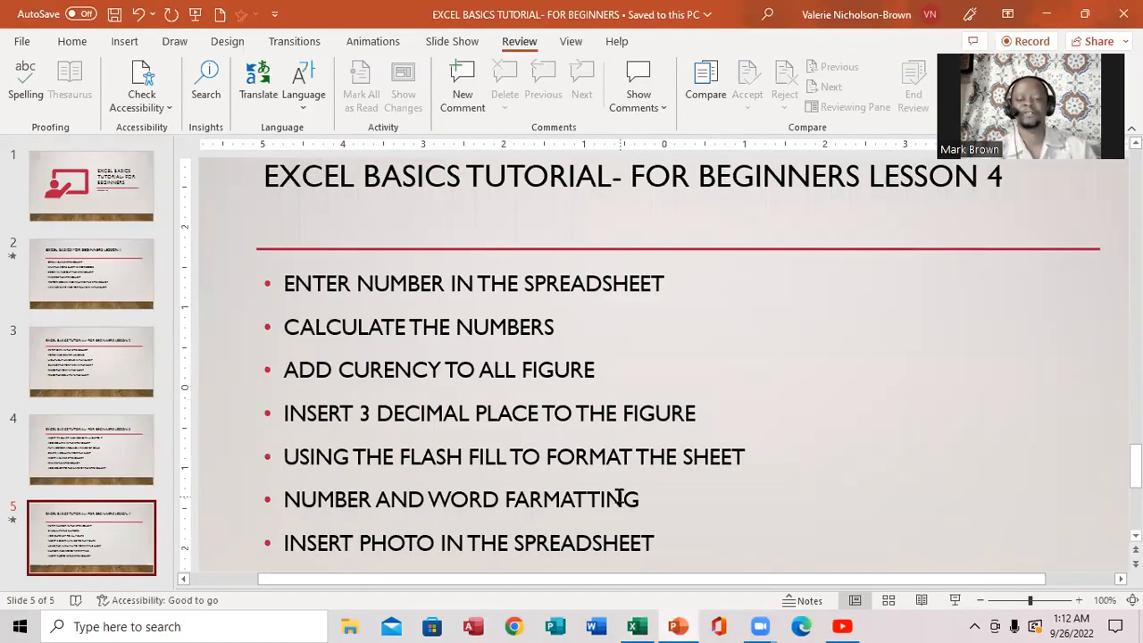
click(634, 626)
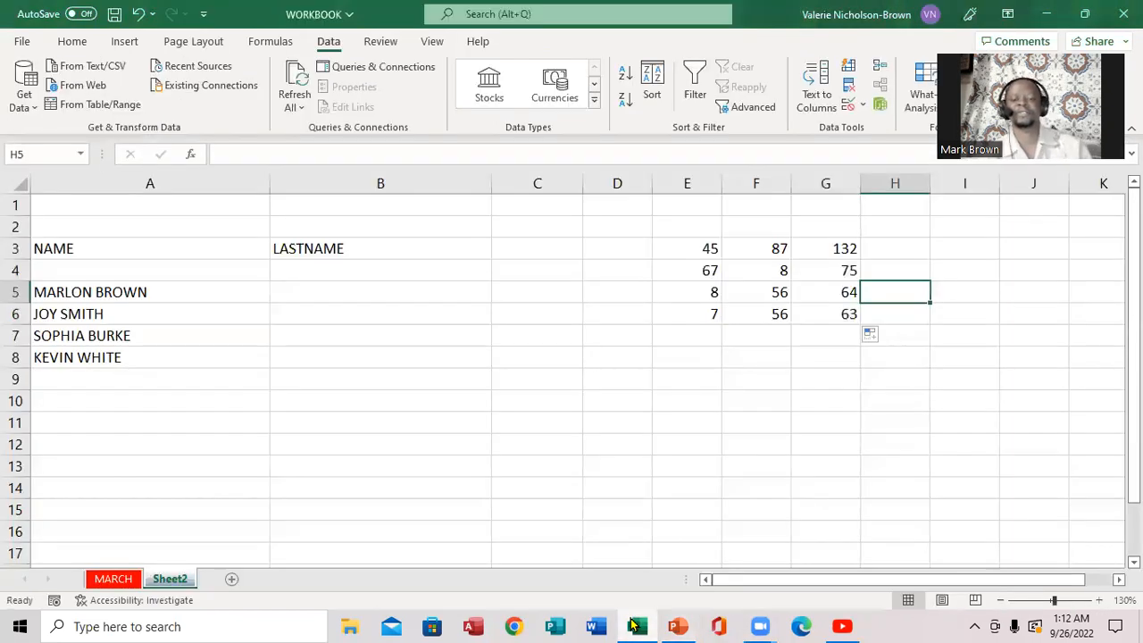
- Select E3:G6 and apply the Currency number format
click(690, 243)
drag(689, 243, 840, 309)
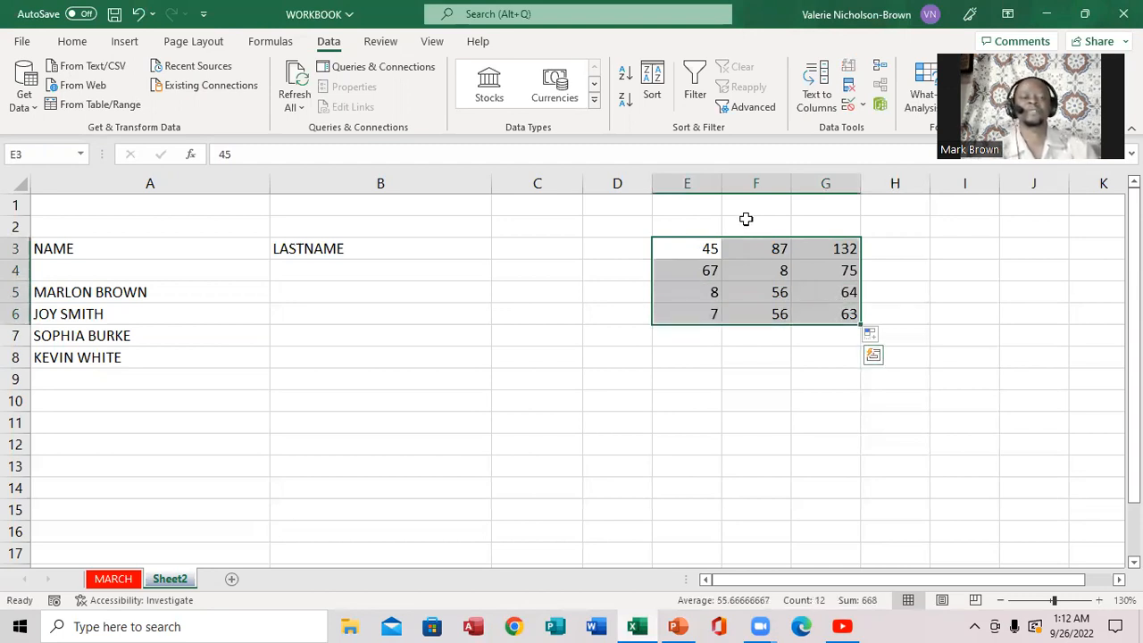
click(128, 47)
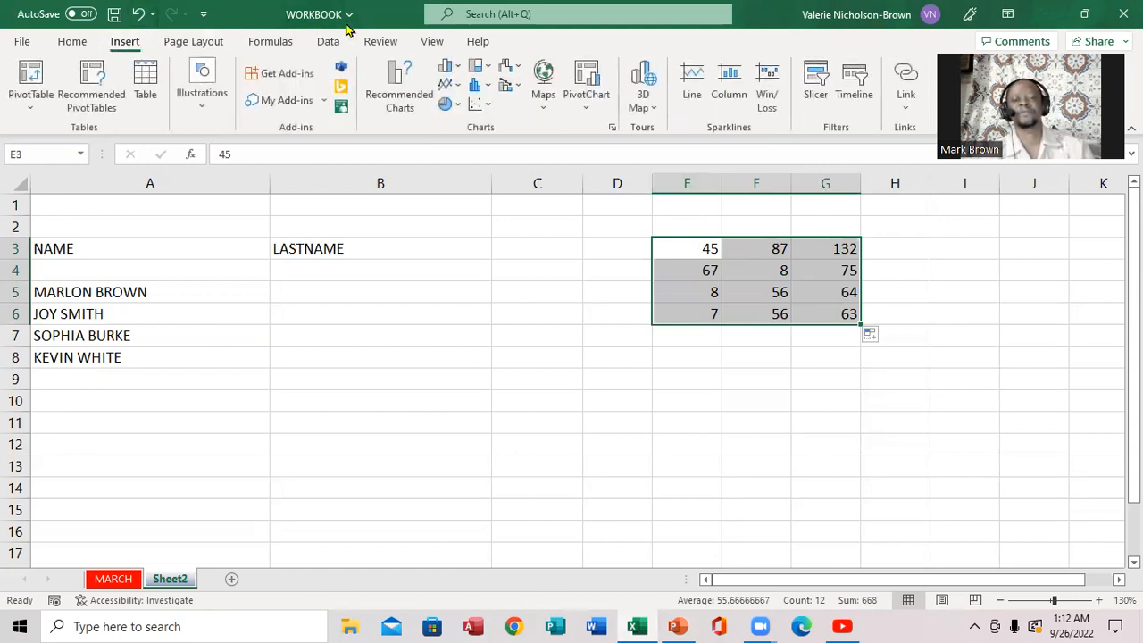
click(372, 190)
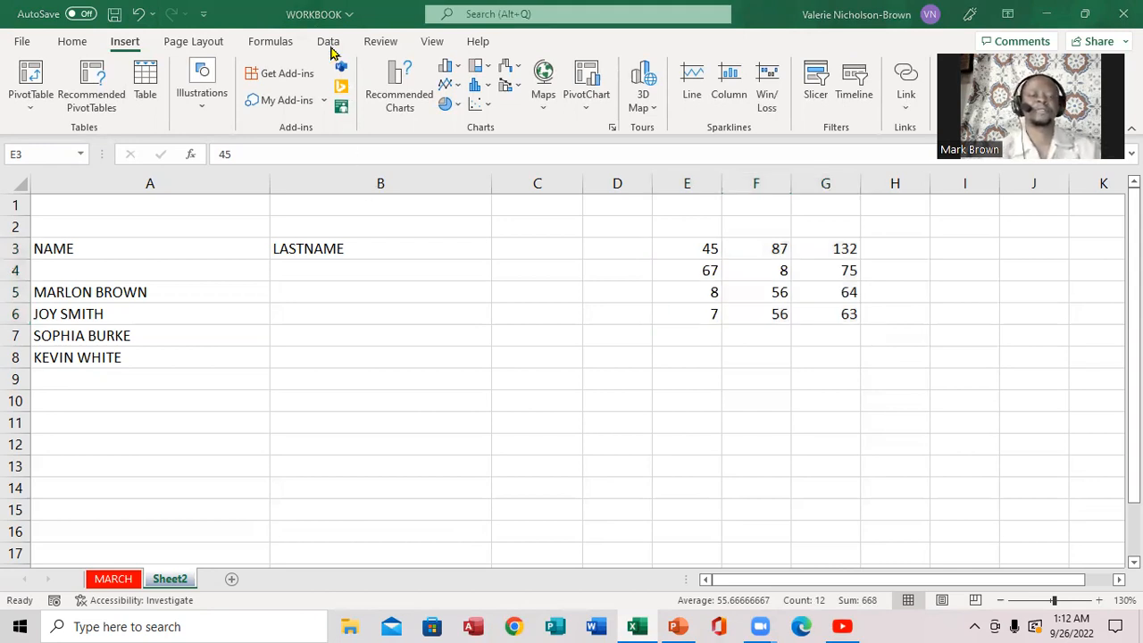
click(72, 42)
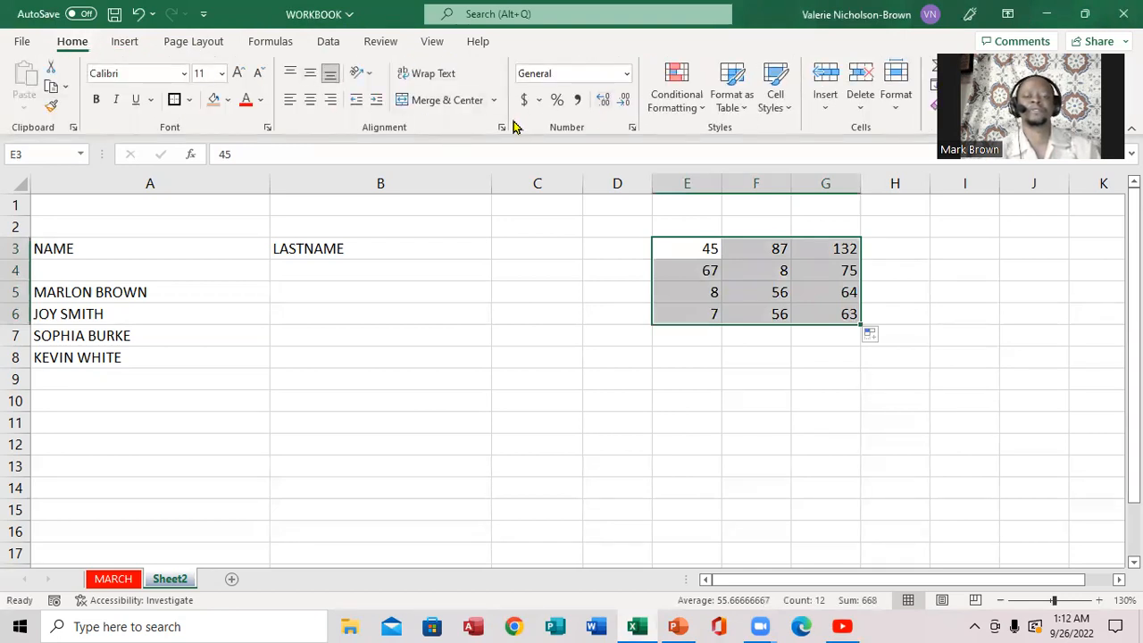
click(627, 74)
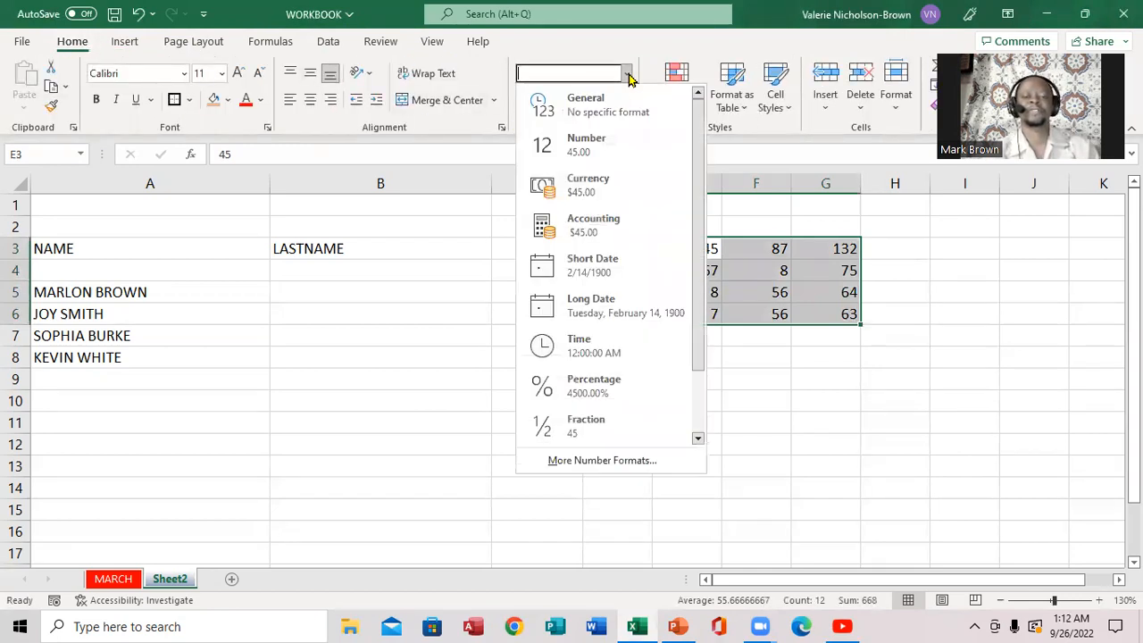
click(484, 125)
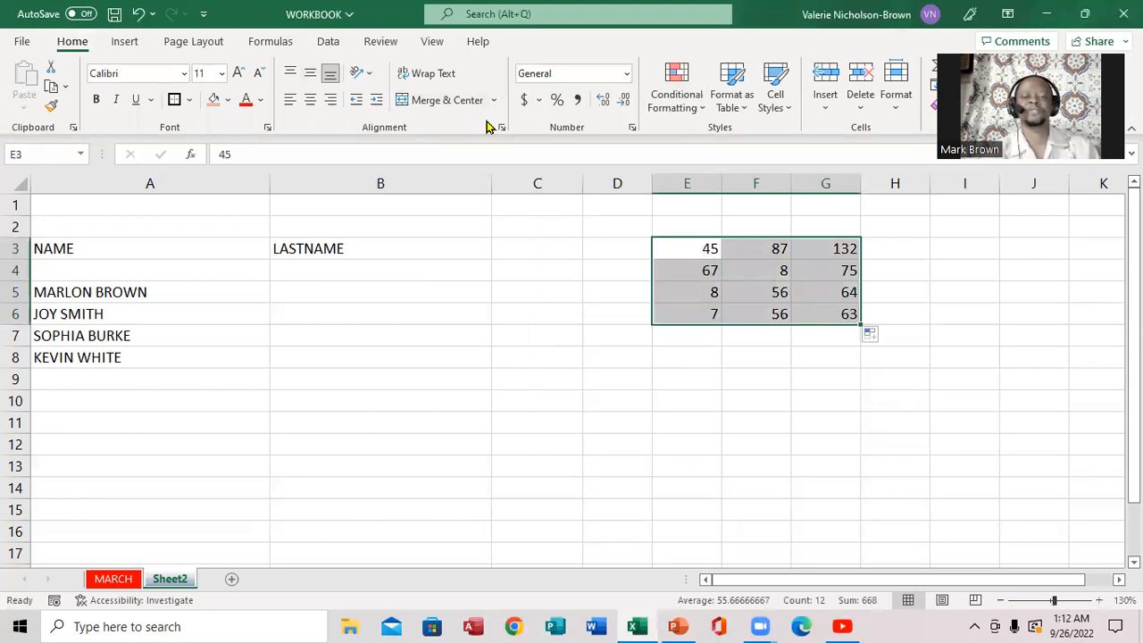
click(627, 74)
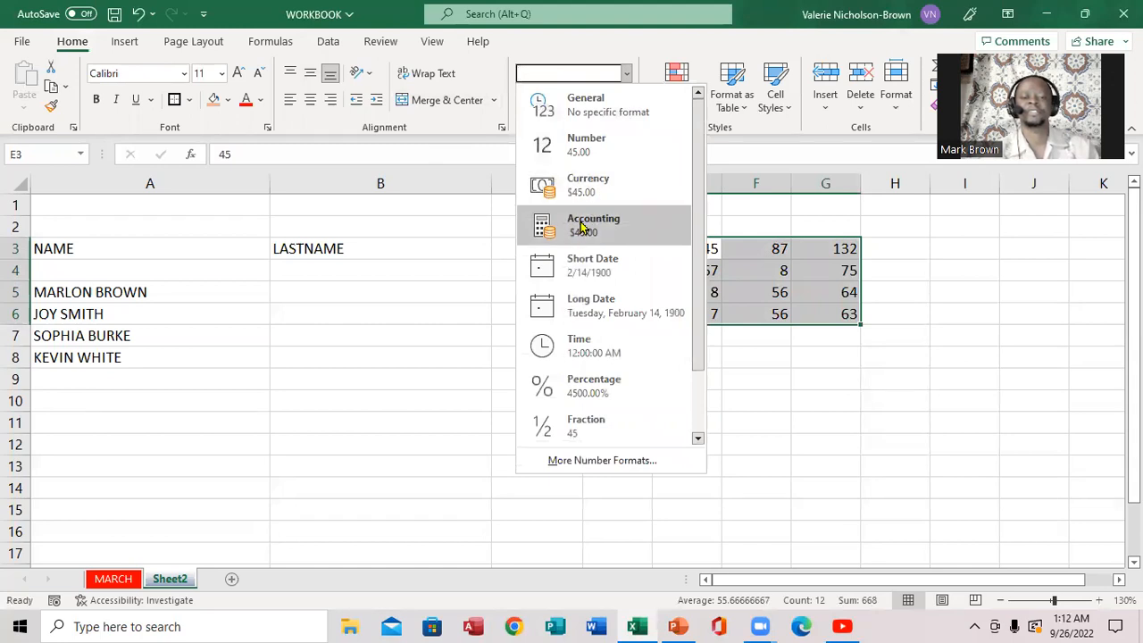
click(583, 179)
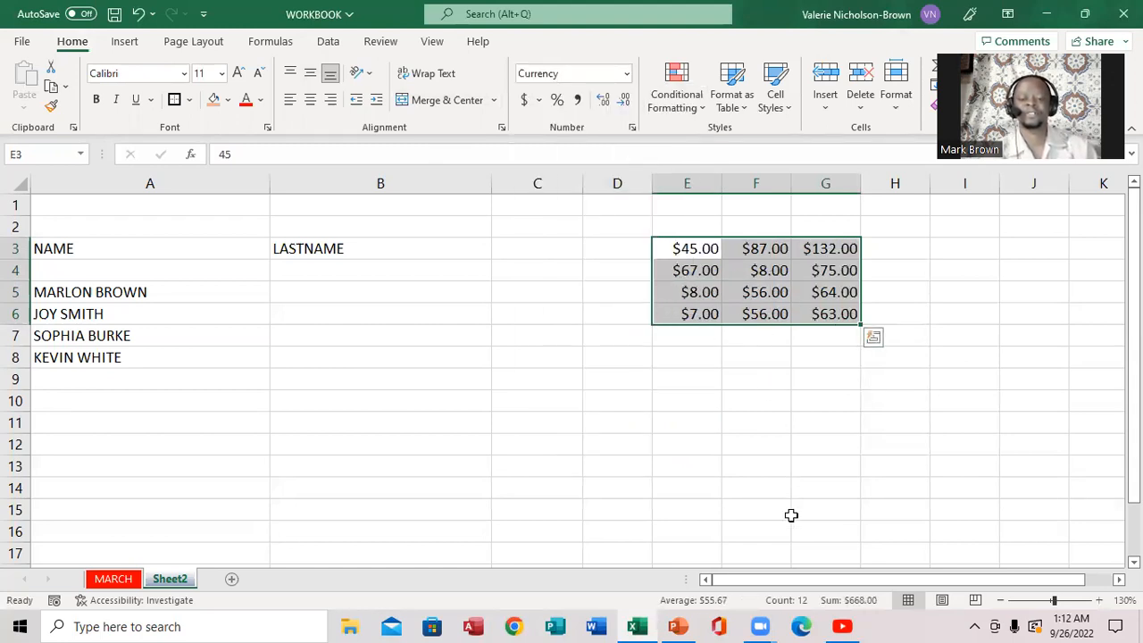
- After glancing at PowerPoint, reduce the E3:G6 dollar figures to one decimal place
click(677, 624)
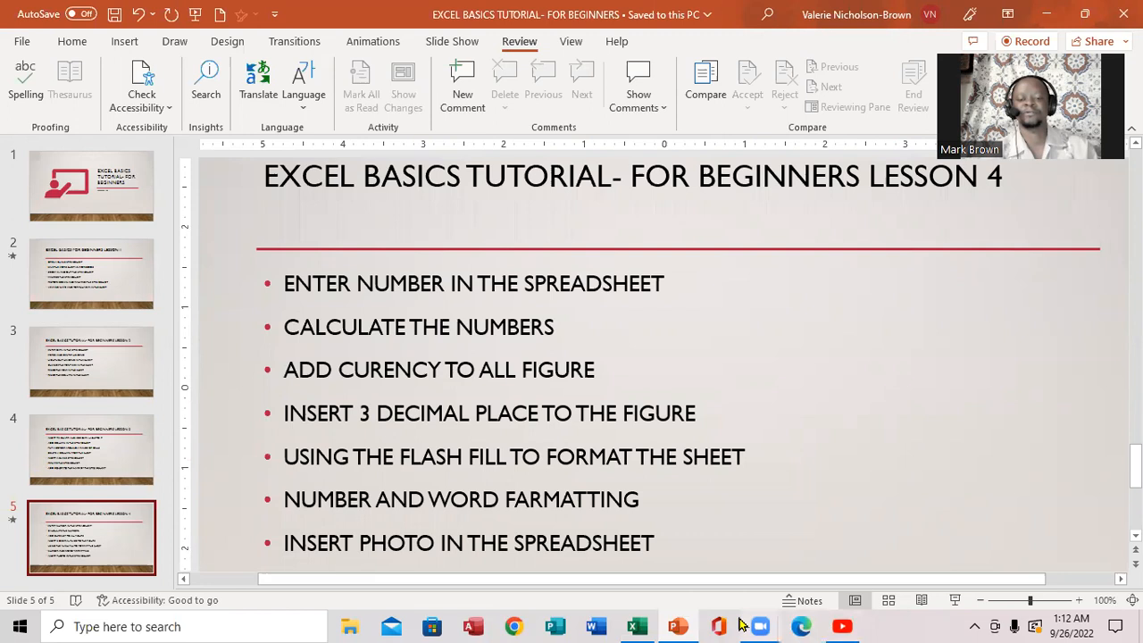
click(637, 626)
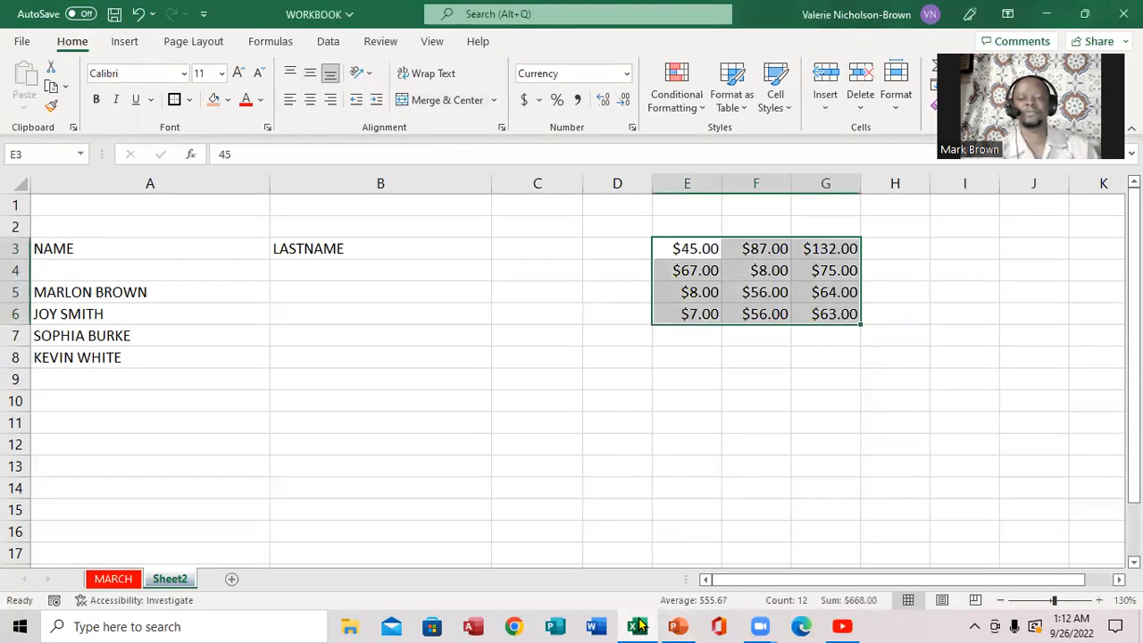
click(624, 103)
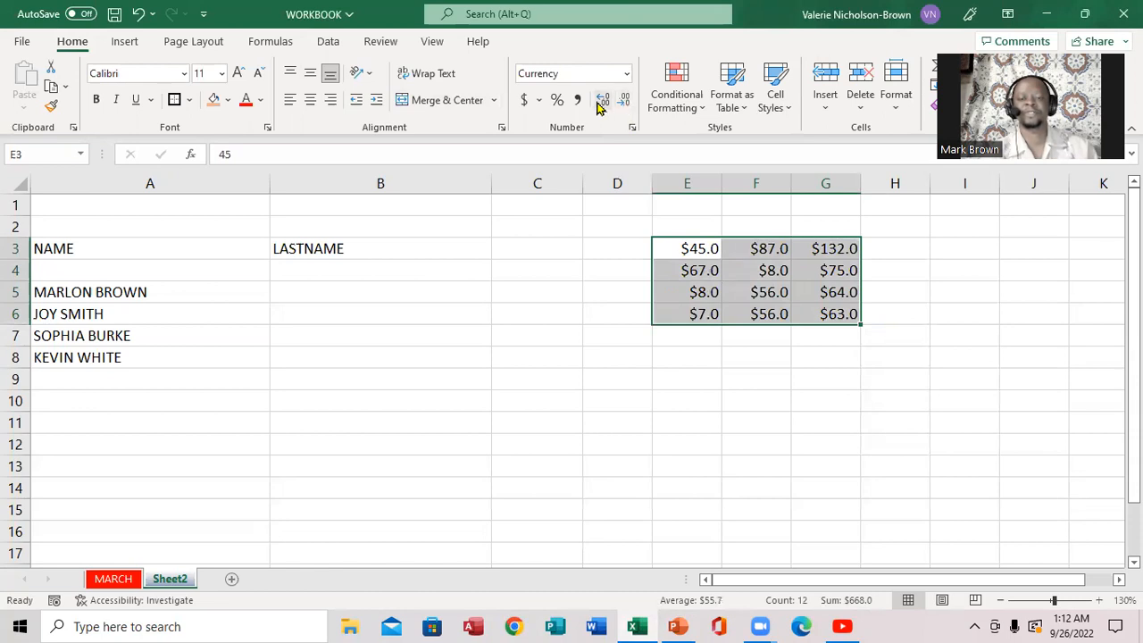
- Show E3:G6 with three decimals, like $45.000, then switch to the PowerPoint slide
click(602, 103)
click(601, 104)
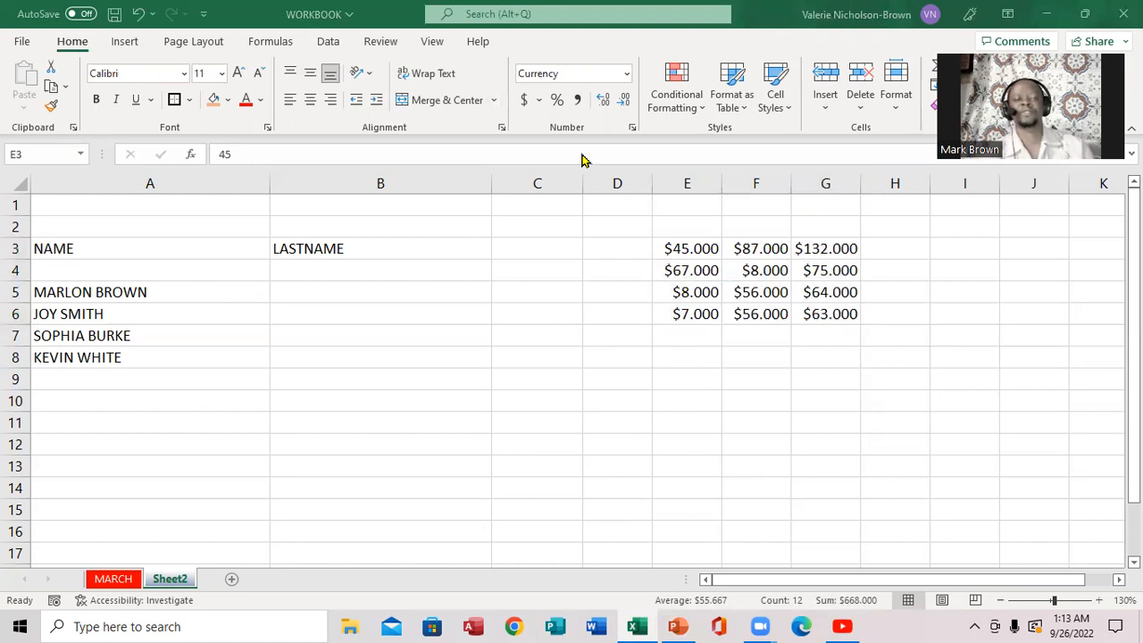
click(678, 626)
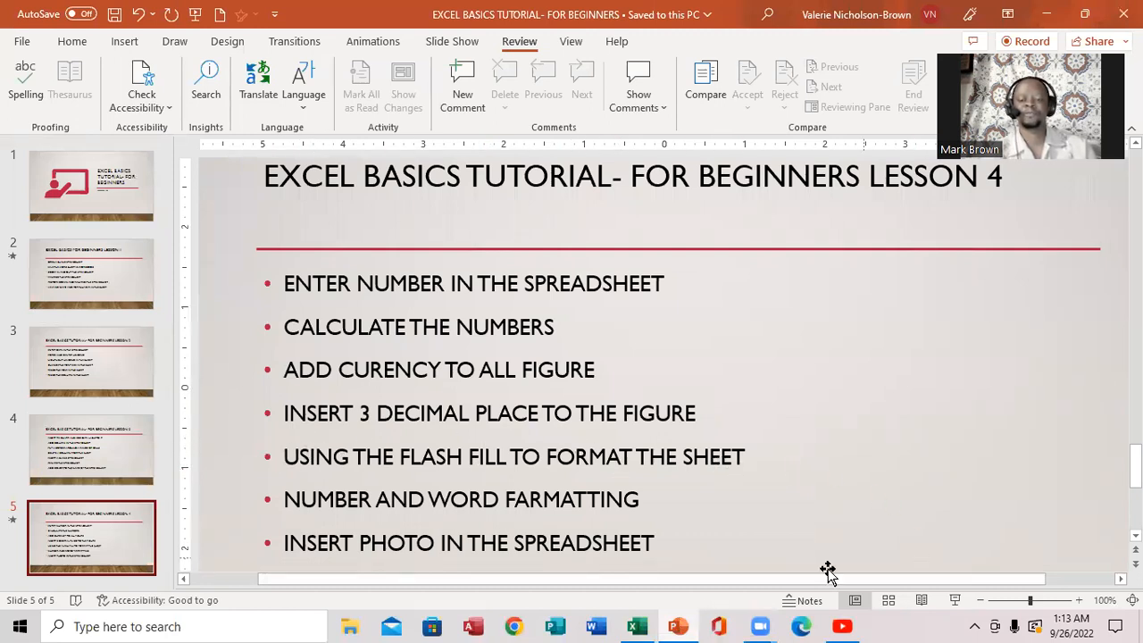
- Return from PowerPoint to the workbook showing the three-decimal figures in E3:G6
click(637, 626)
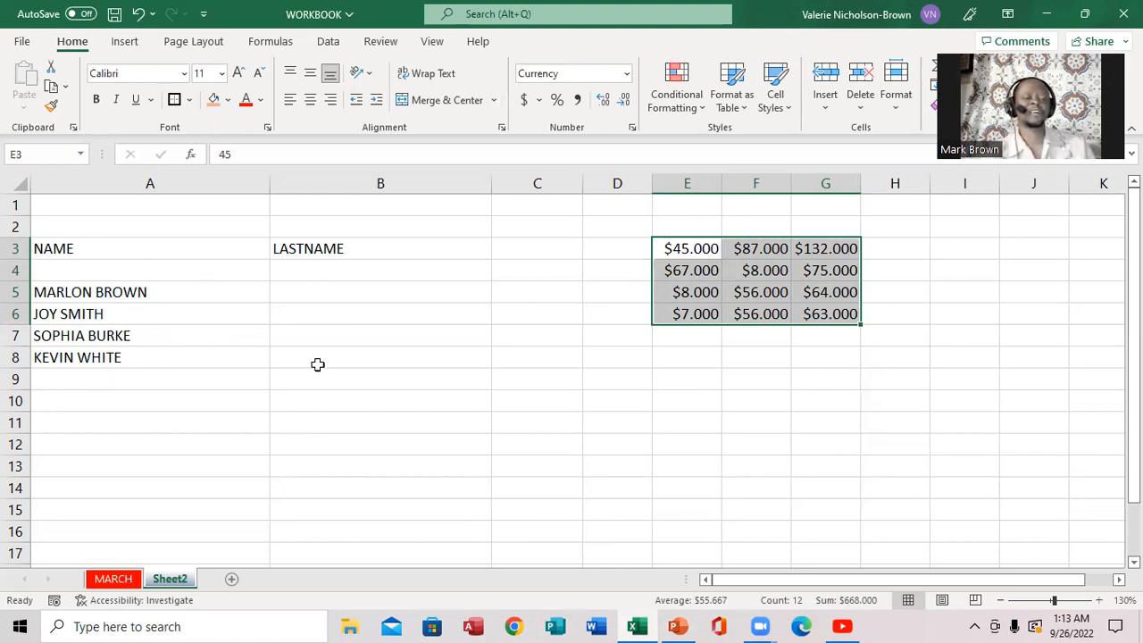
- Type BROWN as the first last name in cell B5
click(302, 300)
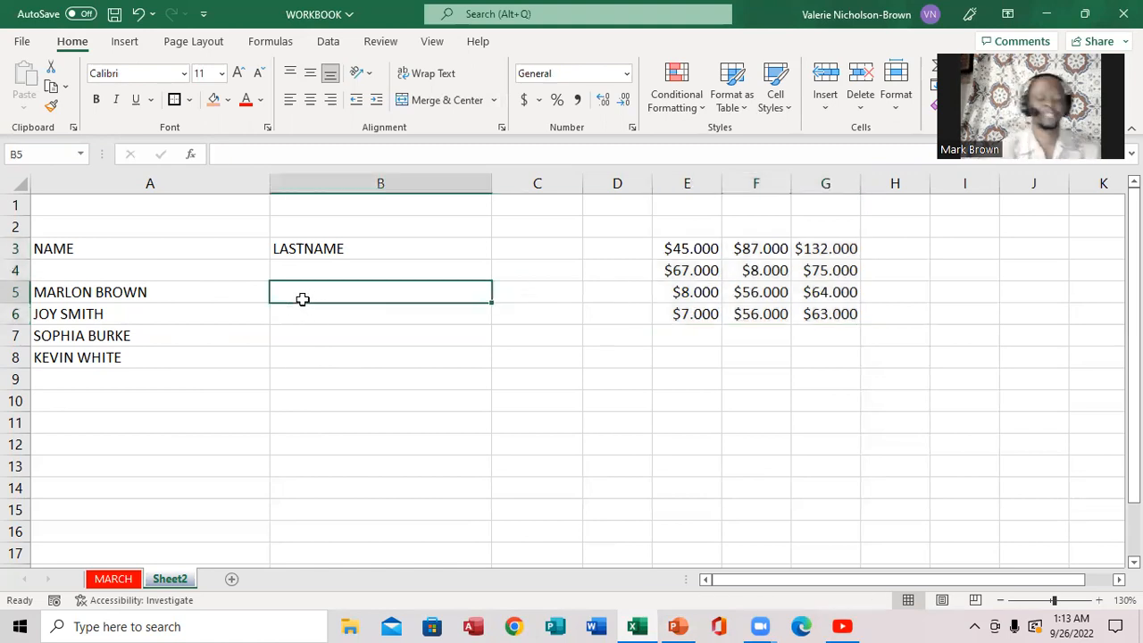
text(BROWN)
click(311, 314)
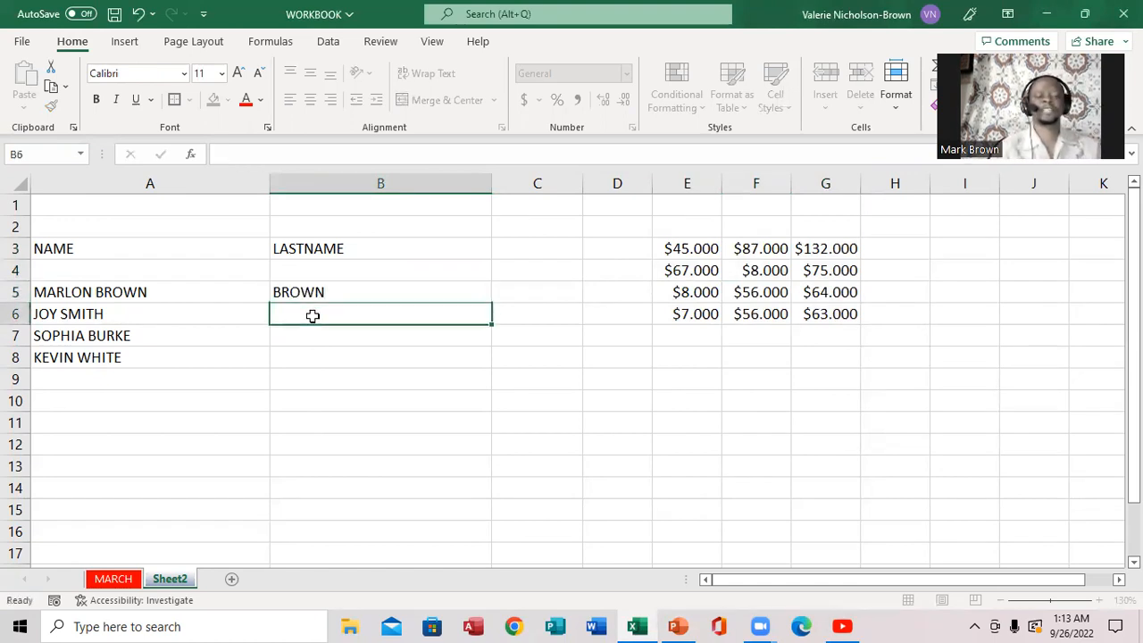
click(324, 292)
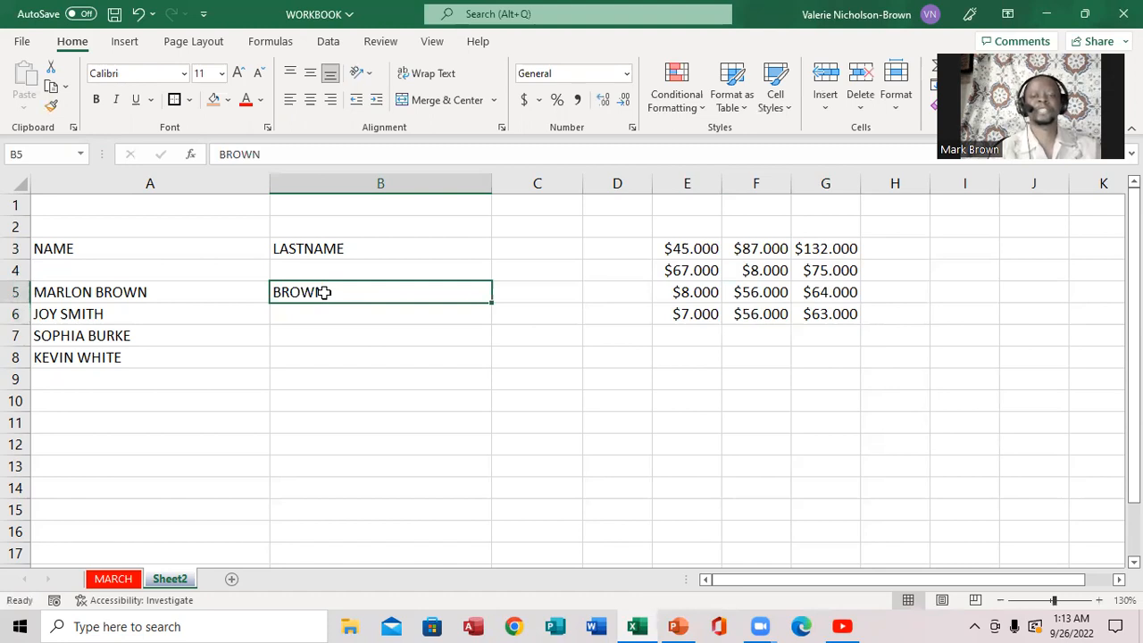
- Flash Fill the remaining surnames SMITH, BURKE and WHITE, then glance at PowerPoint
click(625, 80)
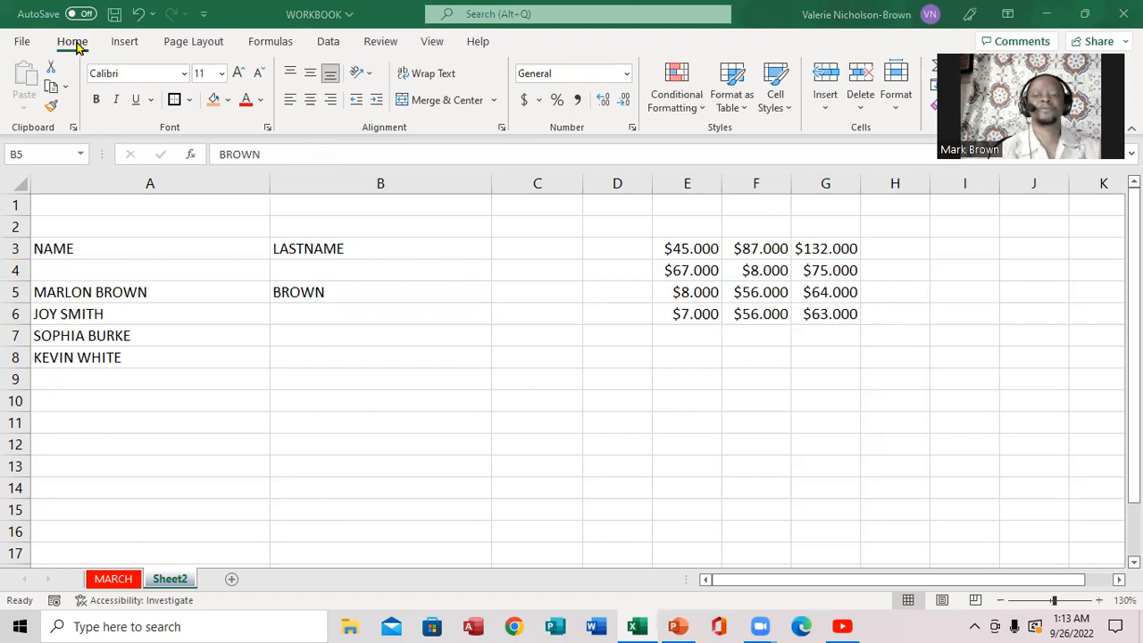
click(126, 49)
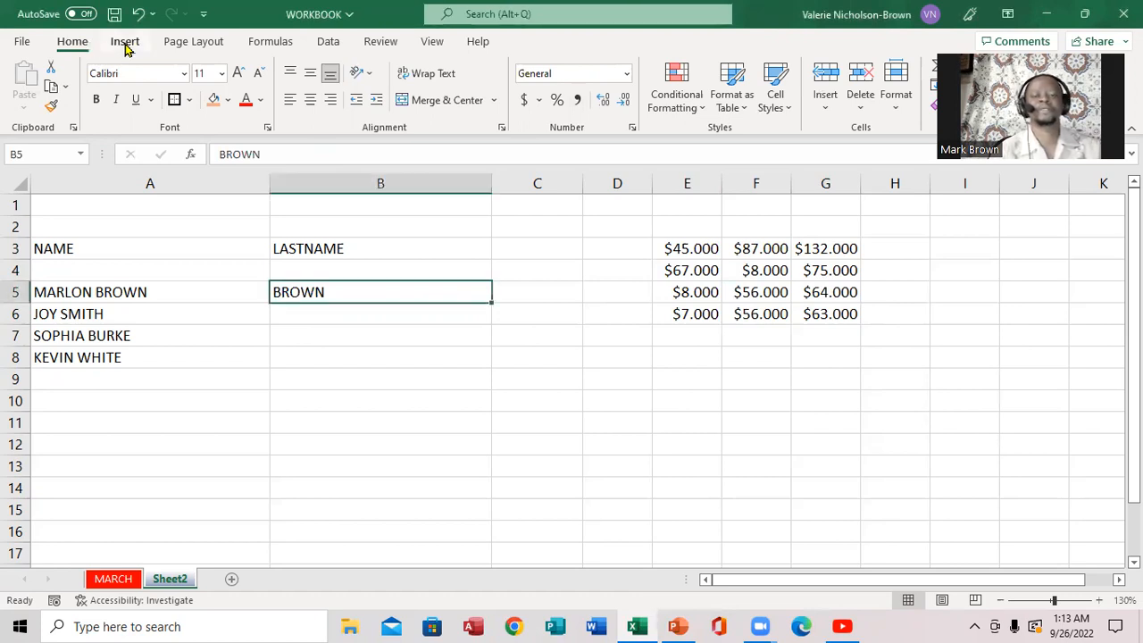
click(127, 49)
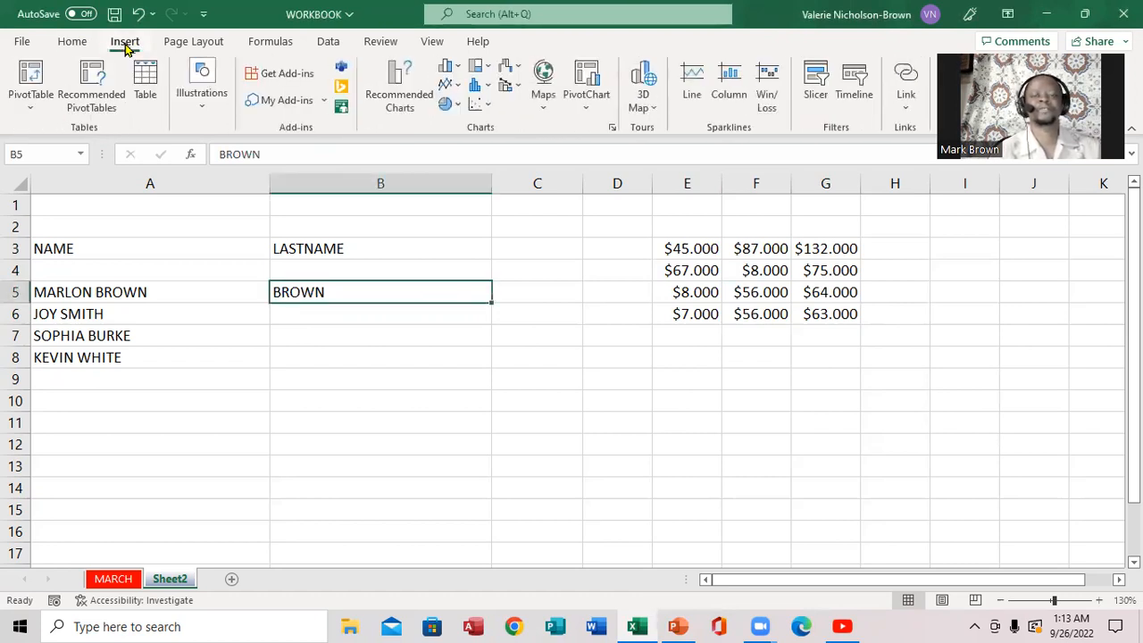
click(321, 46)
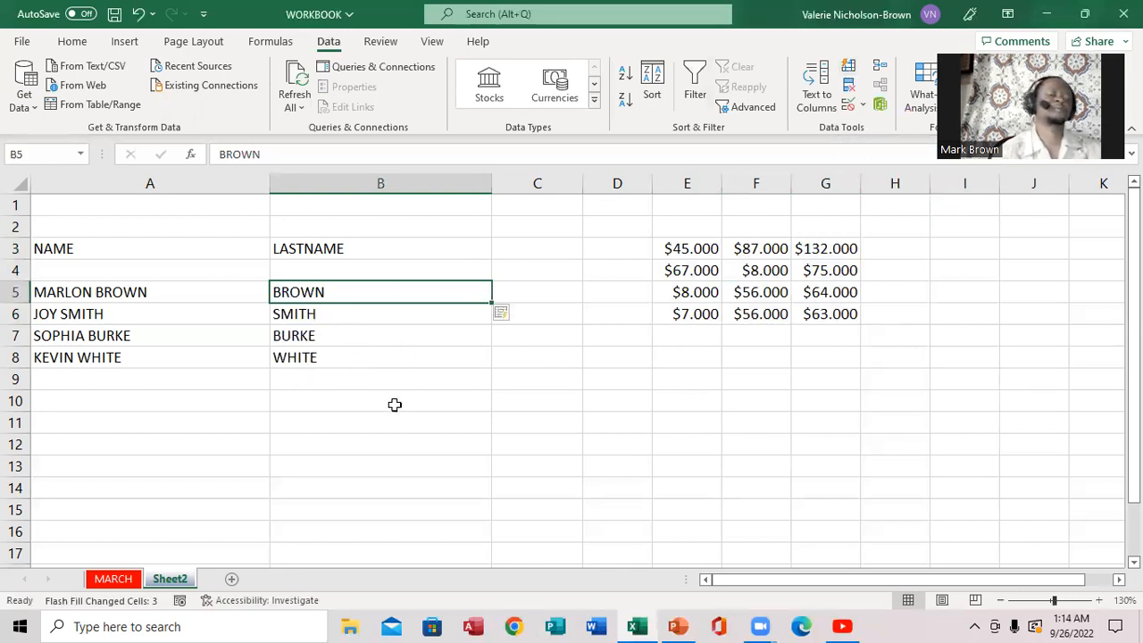
click(522, 375)
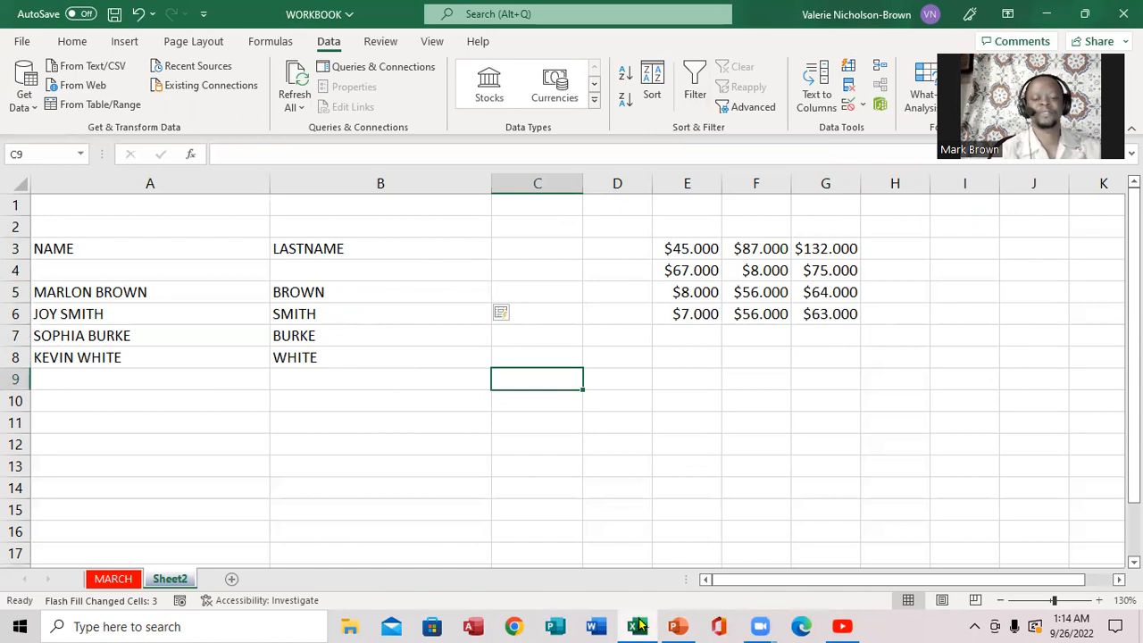
click(678, 626)
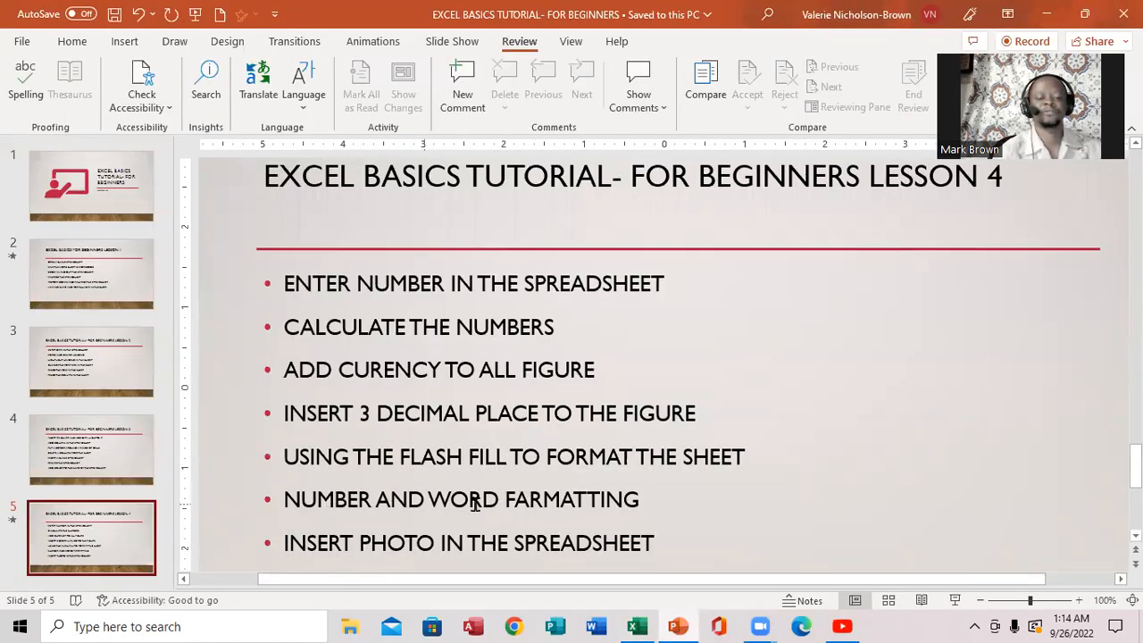
click(633, 626)
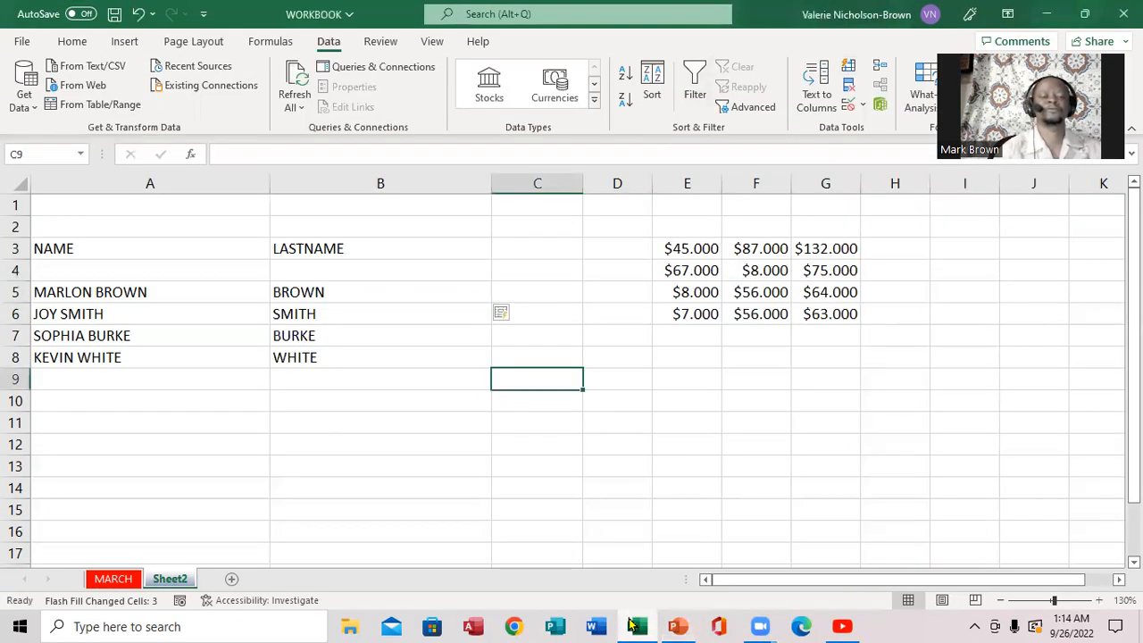
- Enter 1 in C3 and drag it to C11, choosing Fill Series for 1–9
click(515, 252)
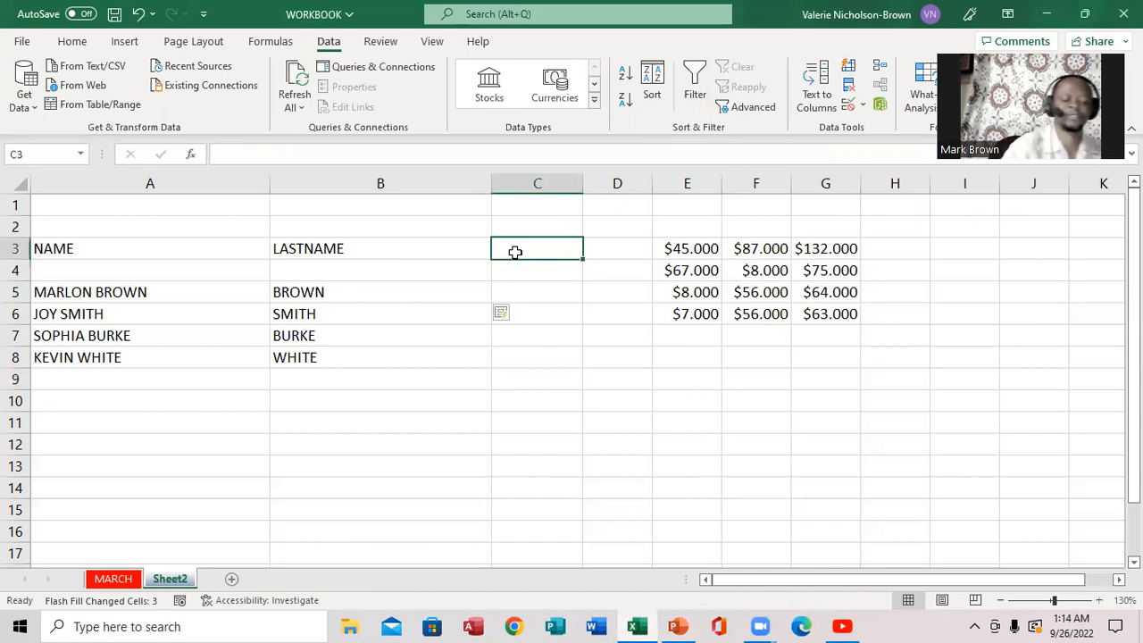
text(1)
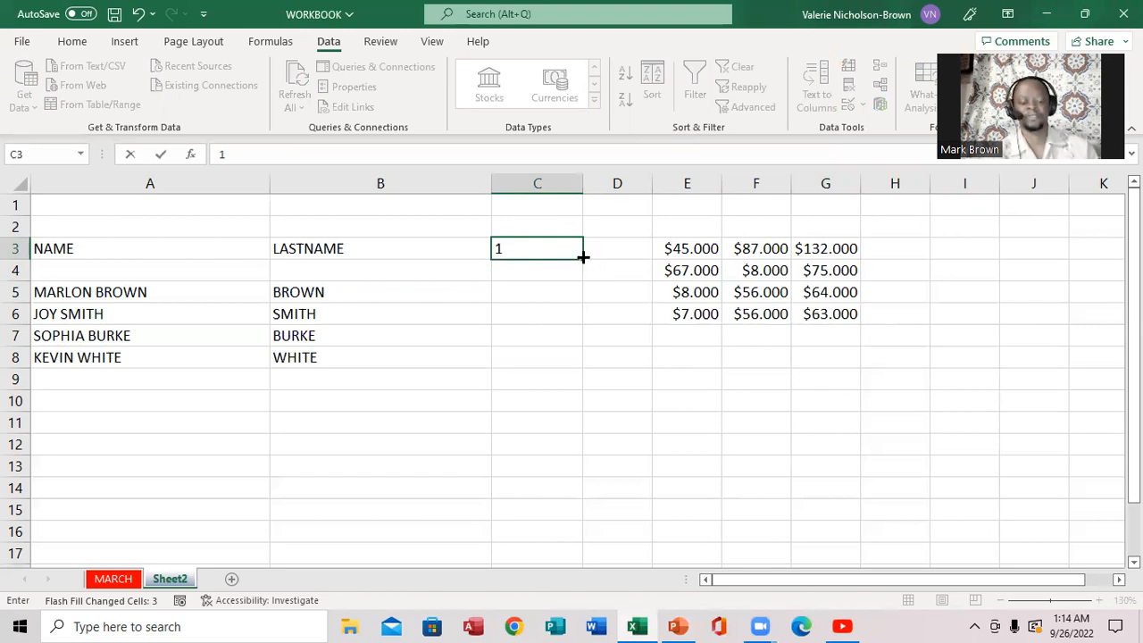
drag(582, 257, 566, 421)
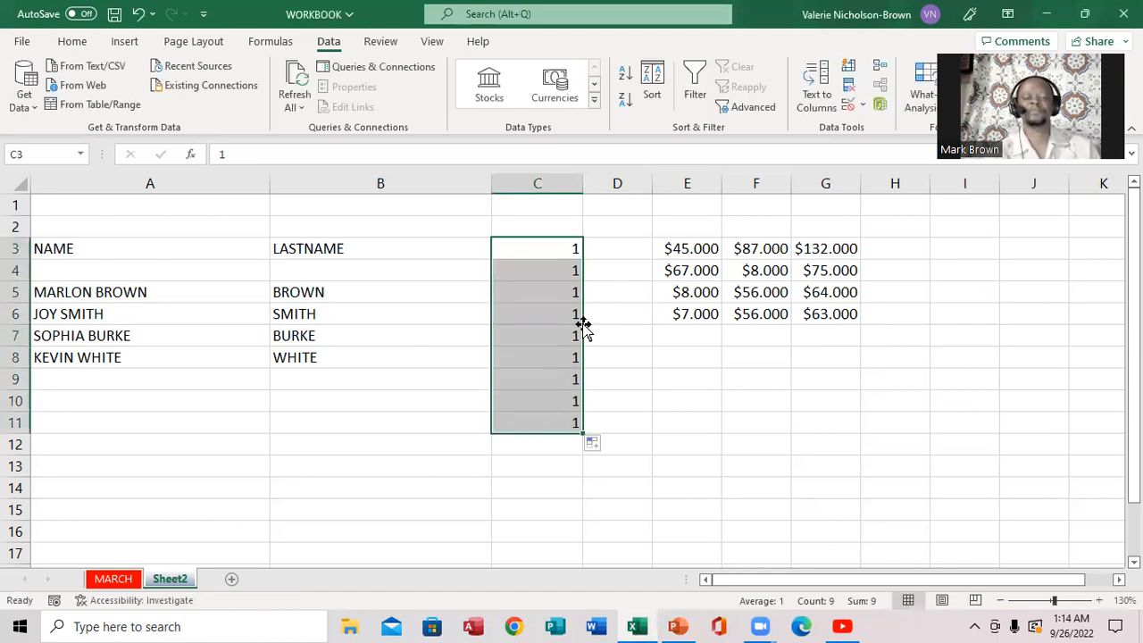
click(604, 447)
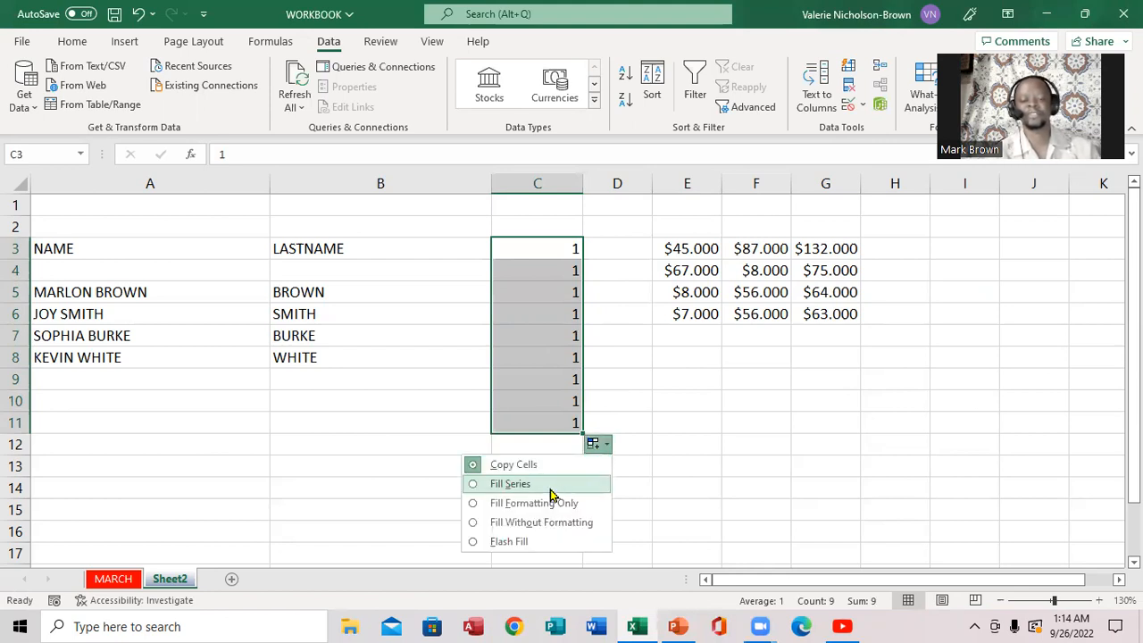
click(511, 484)
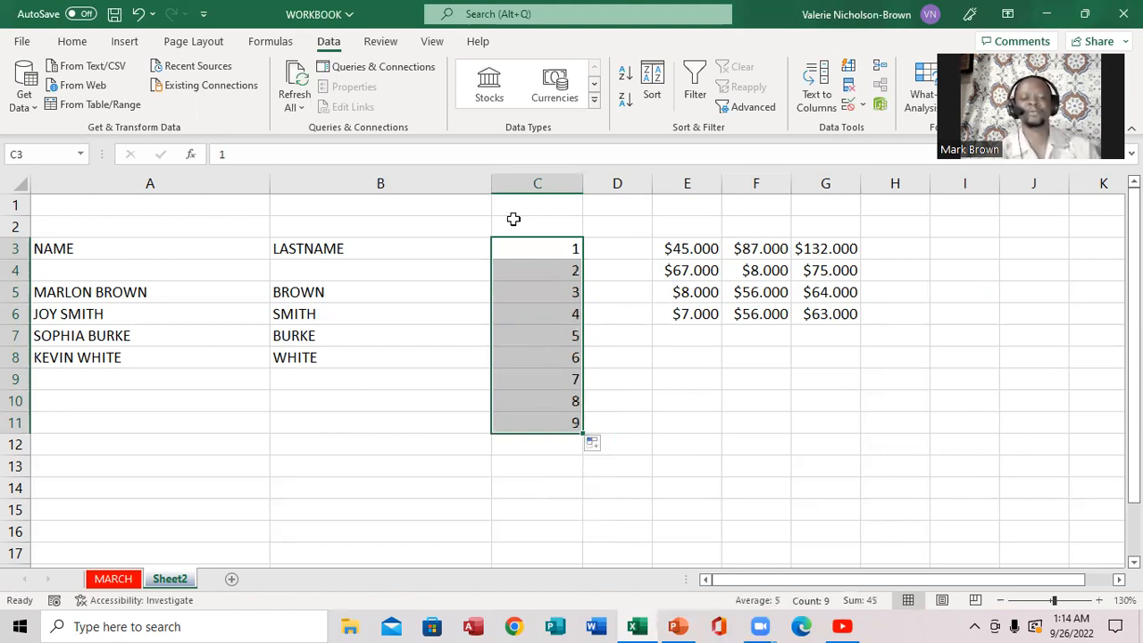
click(684, 396)
- Enter 1 and 2 in E10:E11 and extend the pattern down to E15 as 1–6
text(1)
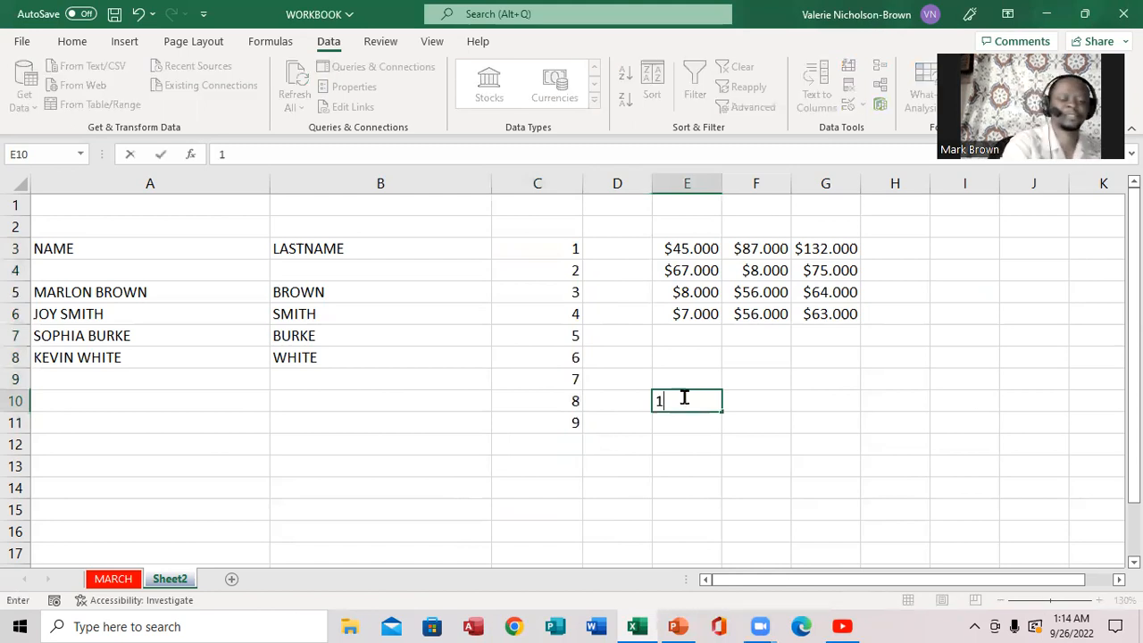
key(Return)
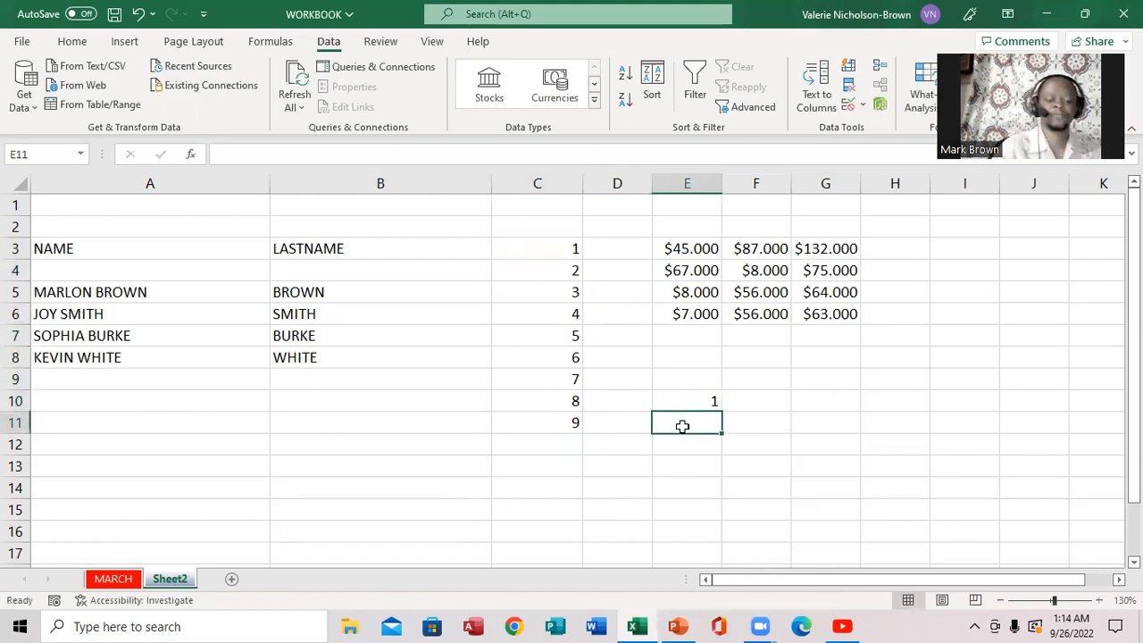
text(2)
click(686, 404)
drag(688, 400, 688, 423)
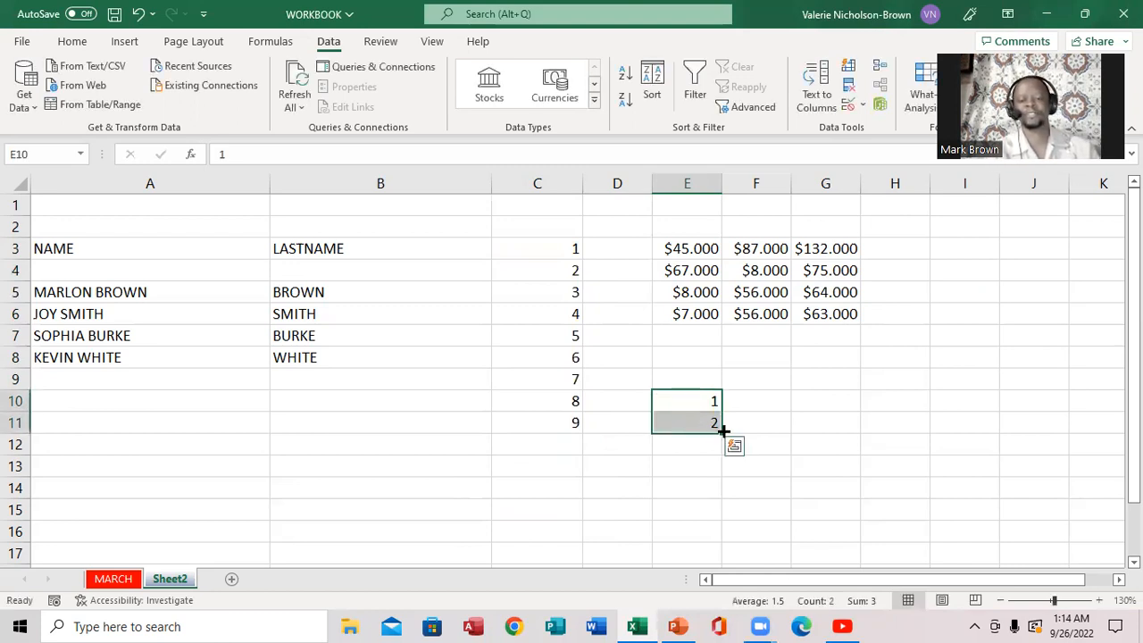
drag(722, 429, 721, 531)
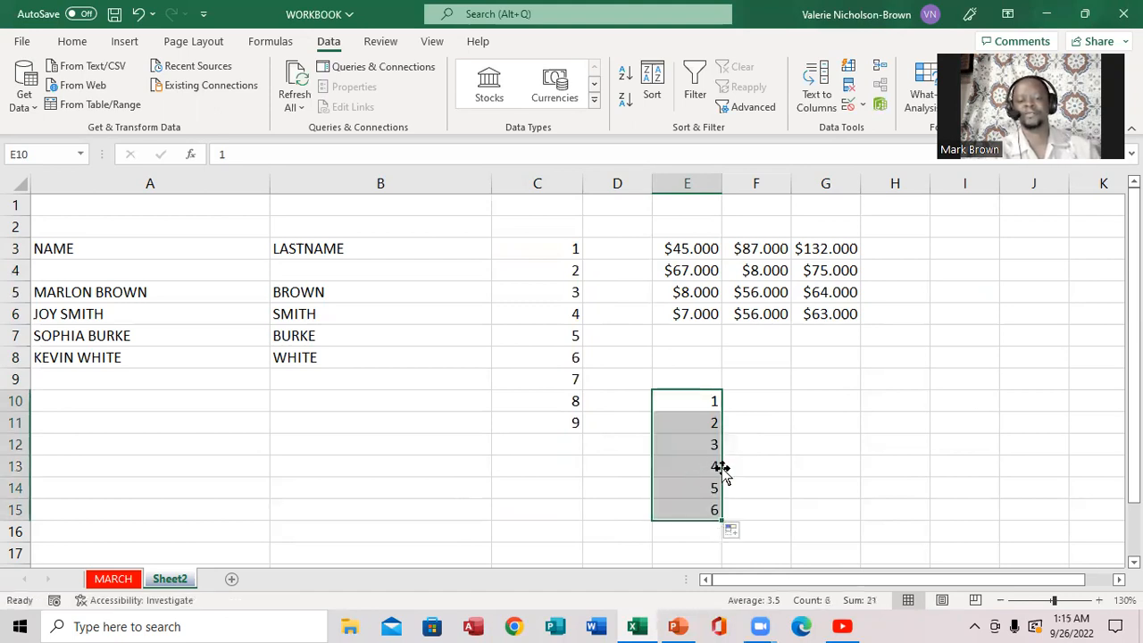
click(761, 403)
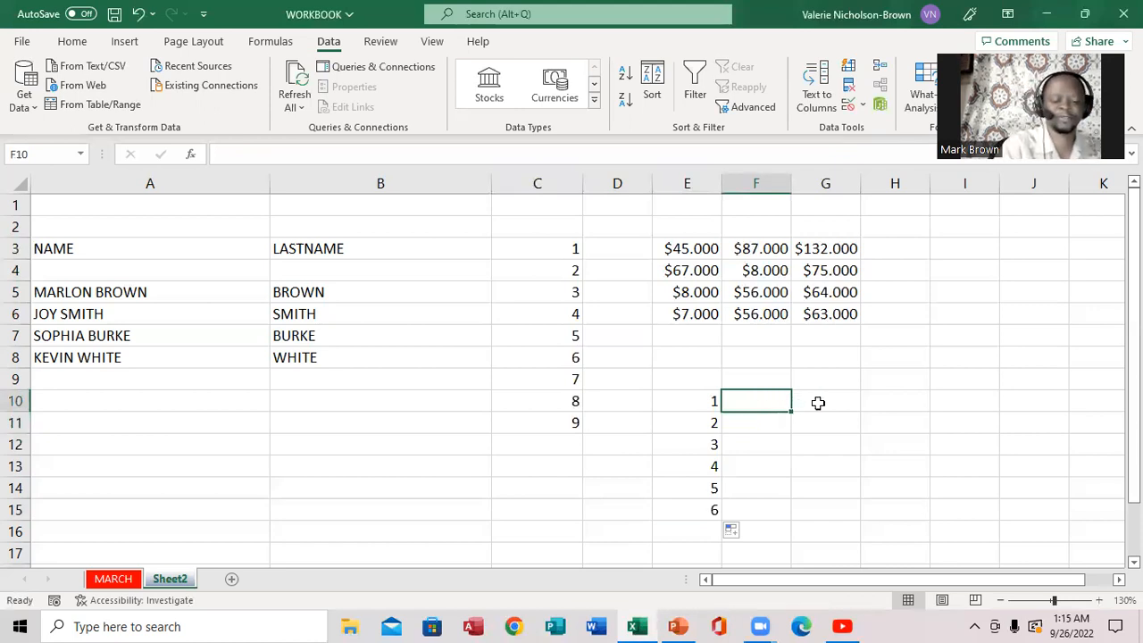
- AutoFill JANUARY–JUNE in F10:F15 and JAN–JUN in G10:G15, then check the PowerPoint outline
text(JANUARY)
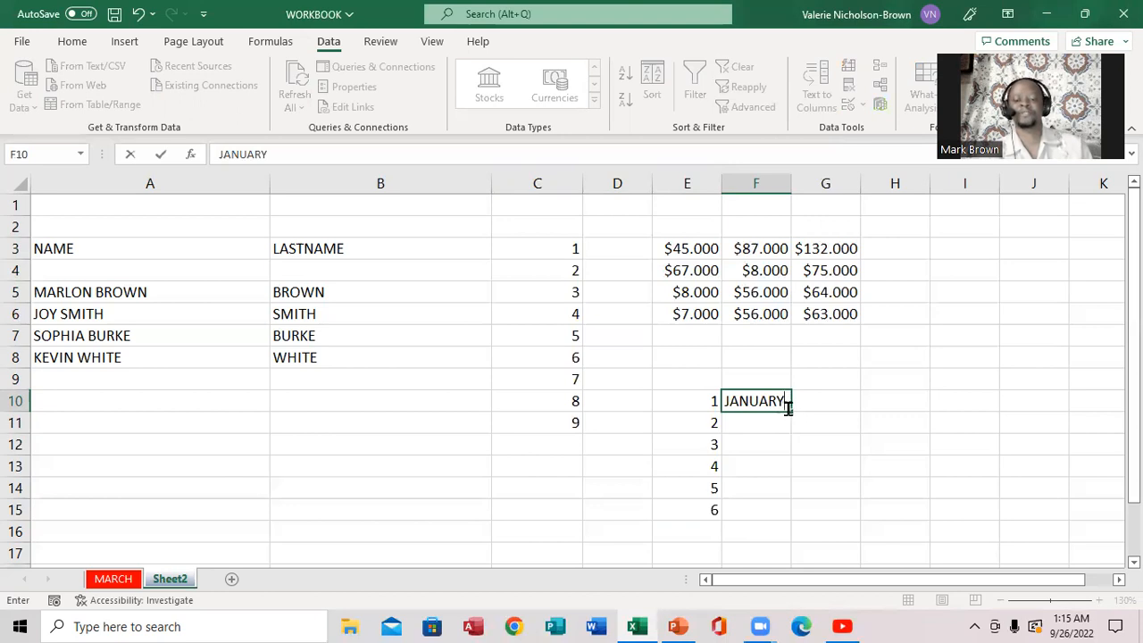
drag(792, 406, 783, 512)
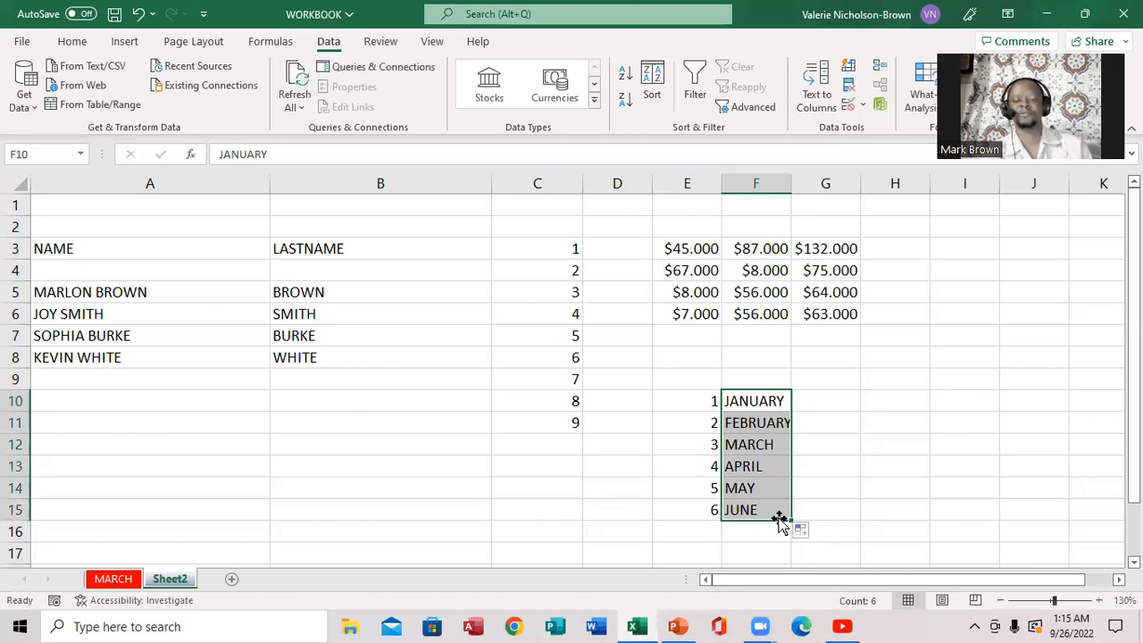
click(840, 404)
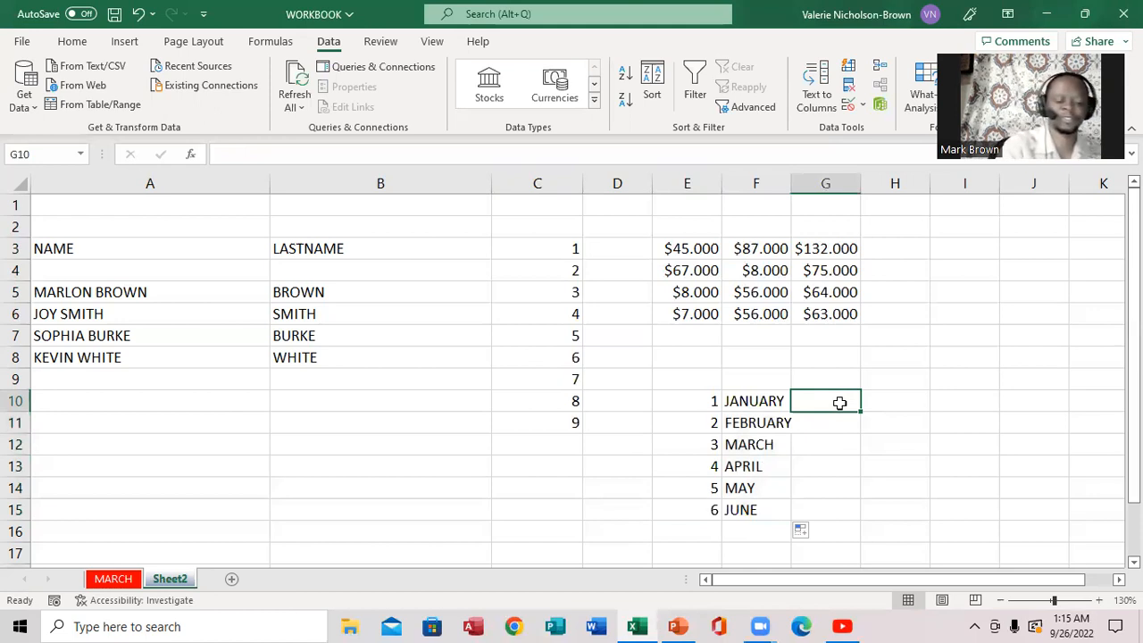
text(JAN)
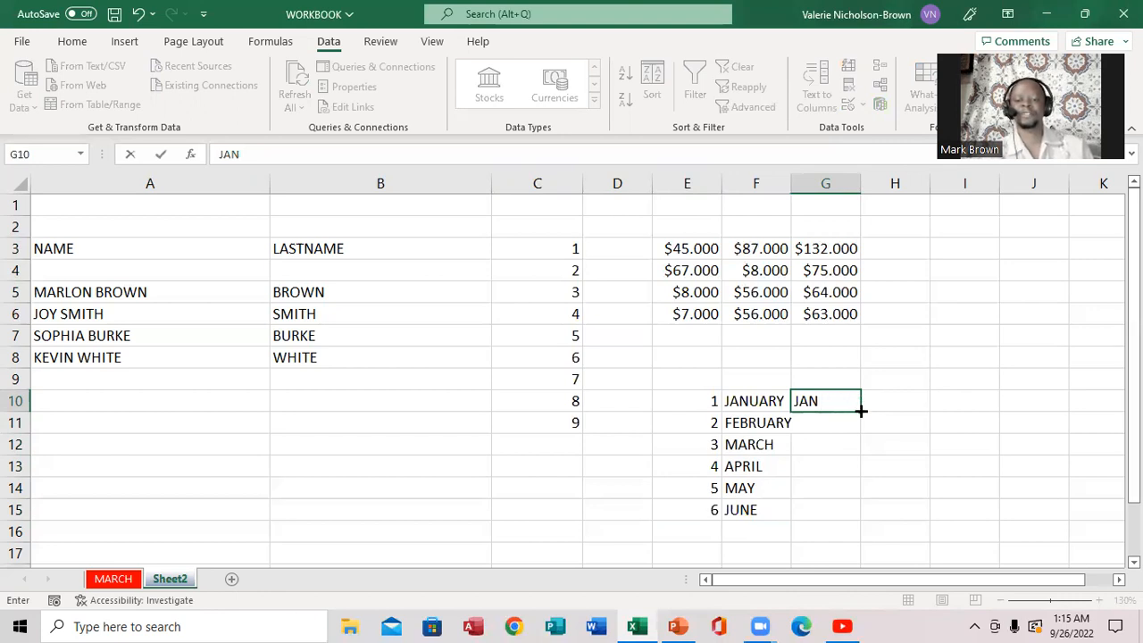
drag(861, 410, 849, 515)
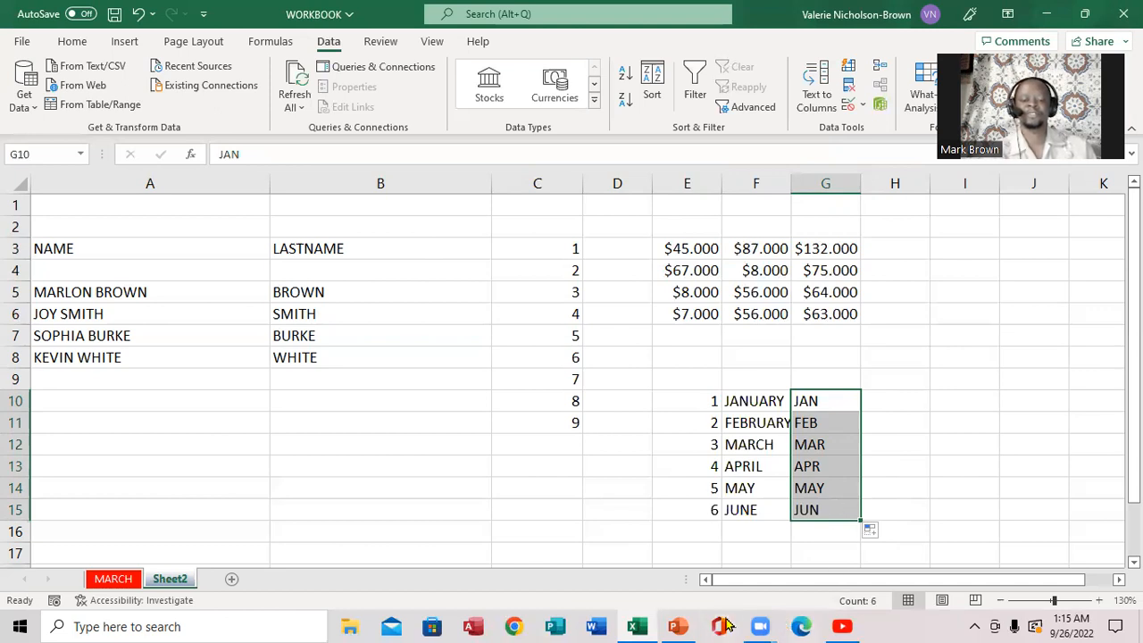
click(684, 626)
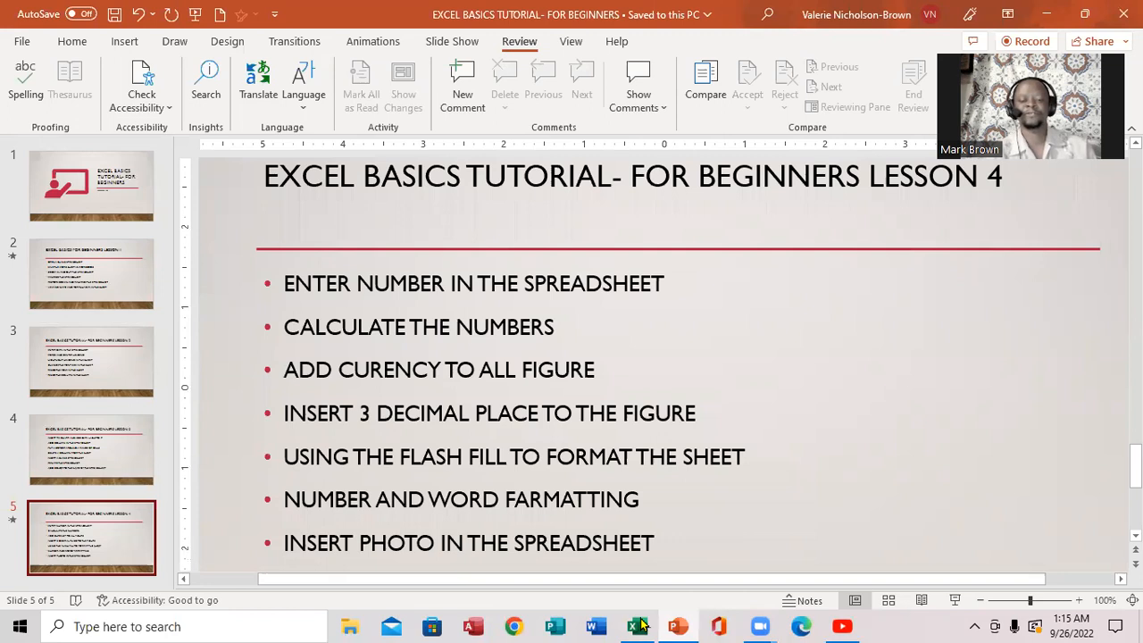
click(636, 626)
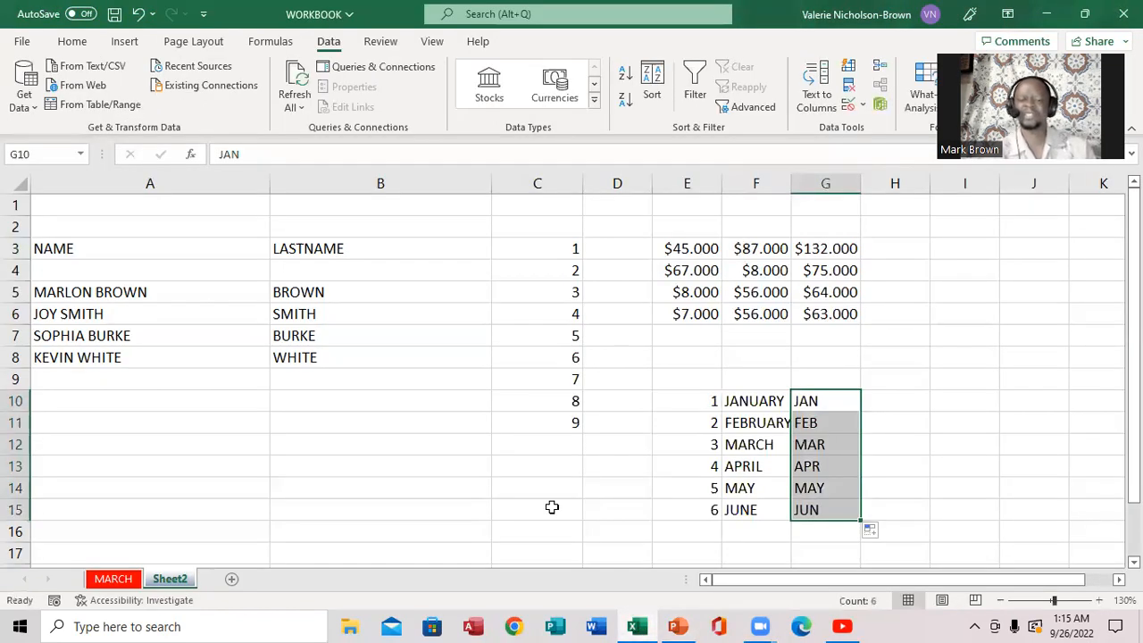
- Insert the BLANK picture from the Desktop at cell C15 on Sheet2
click(551, 507)
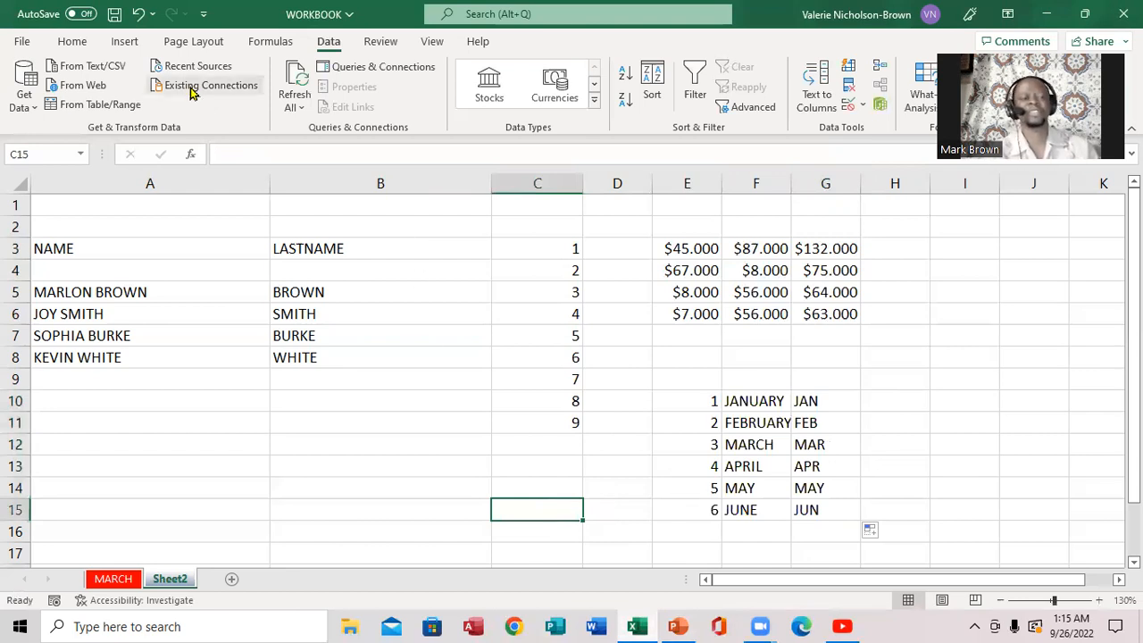
click(126, 43)
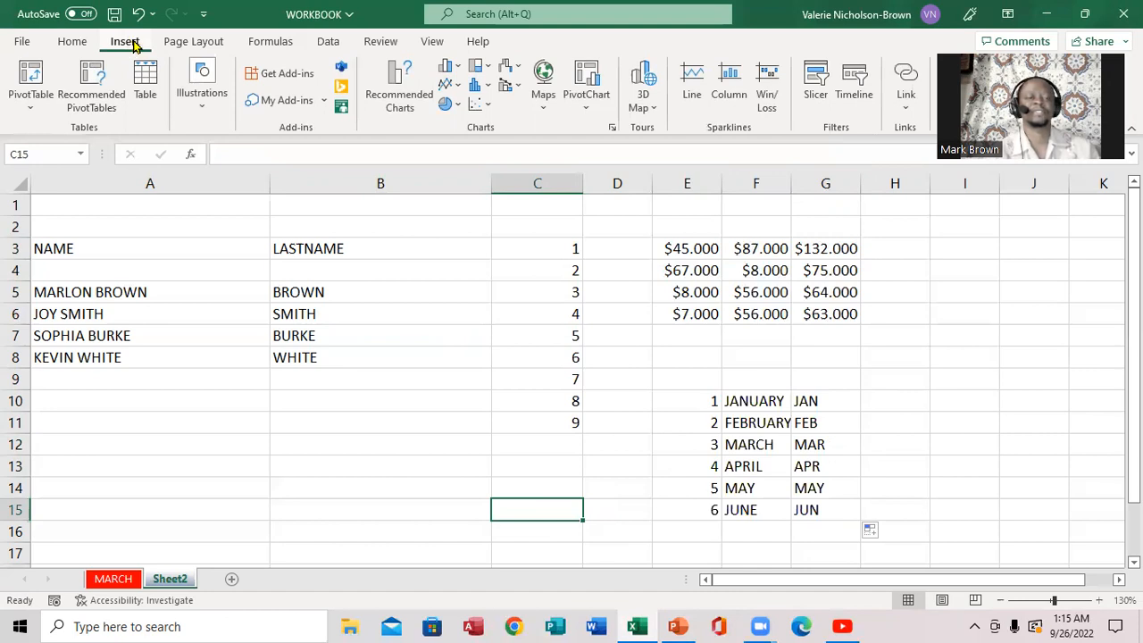
click(204, 109)
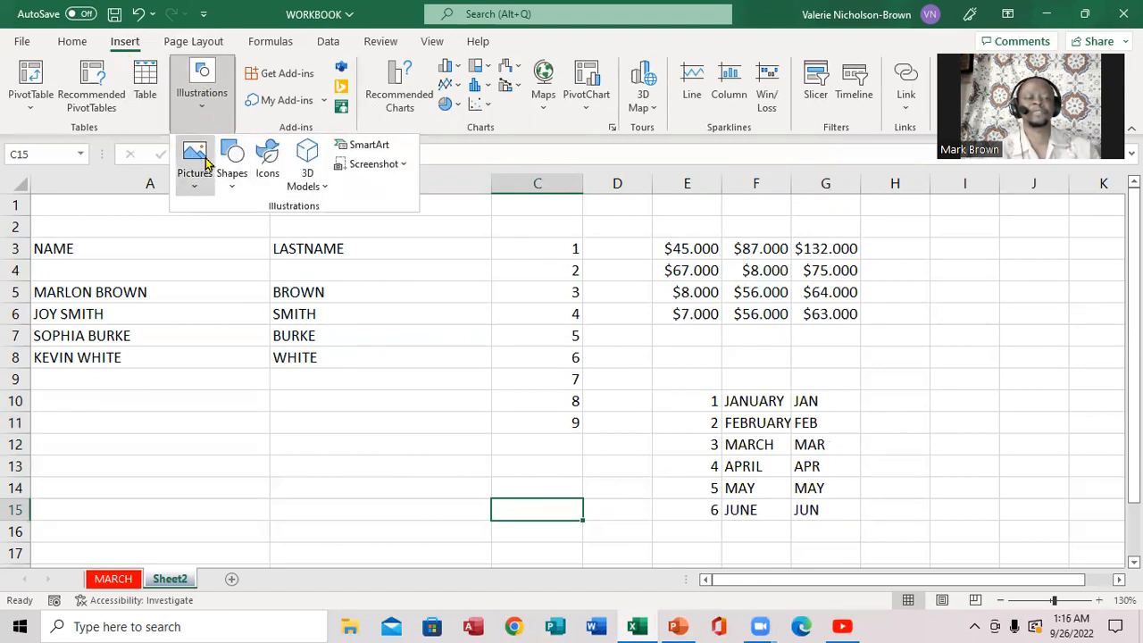
click(195, 189)
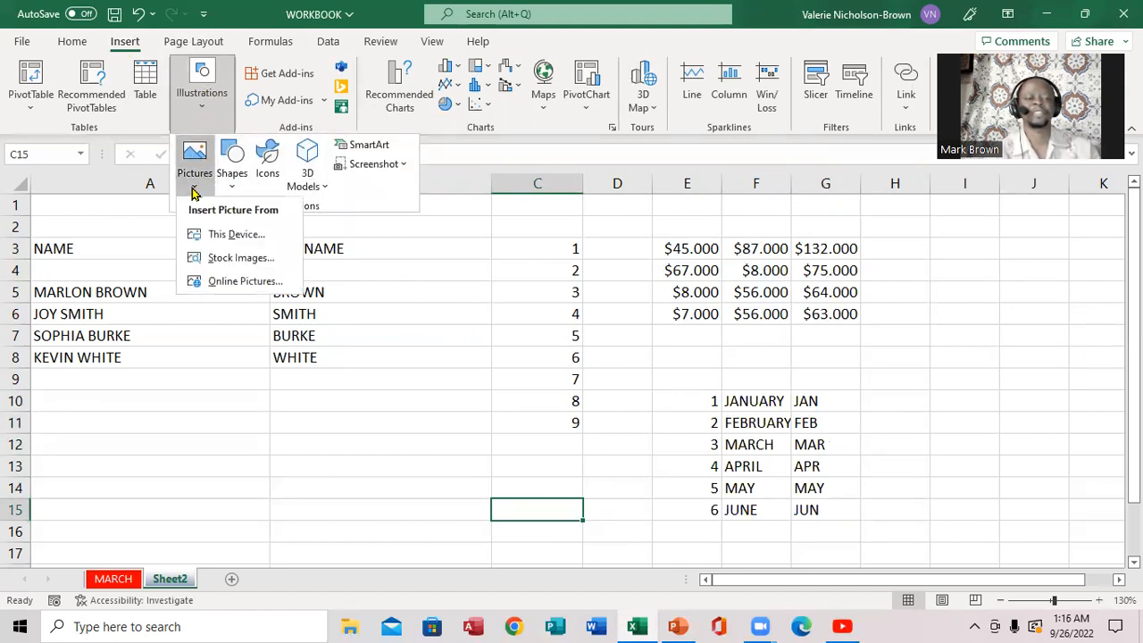
click(230, 235)
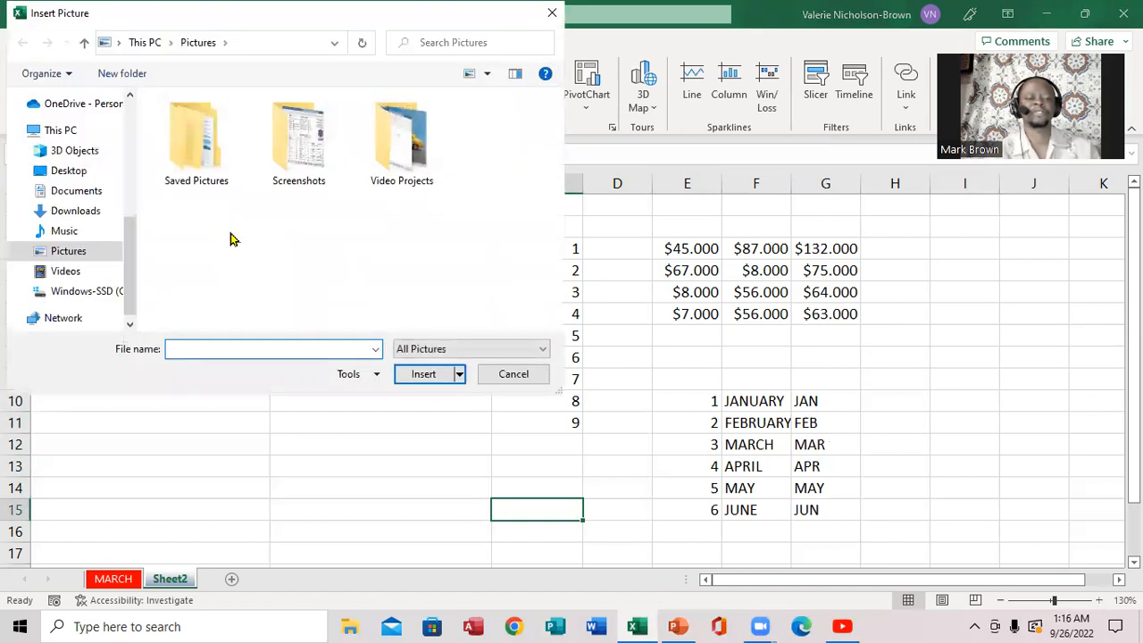
click(135, 146)
click(78, 121)
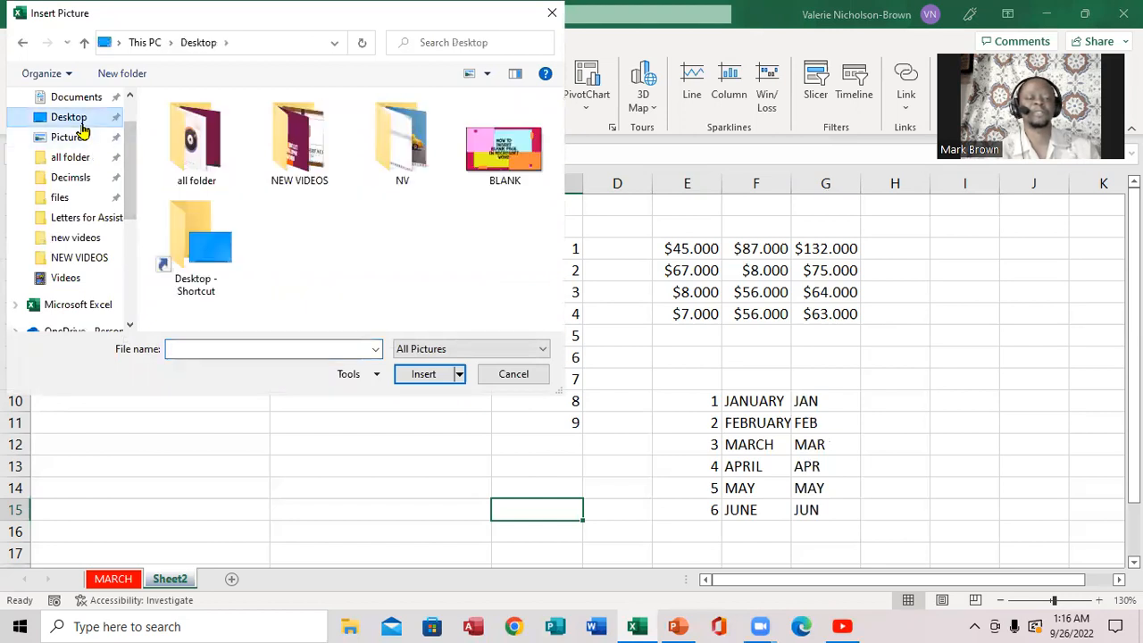
click(489, 159)
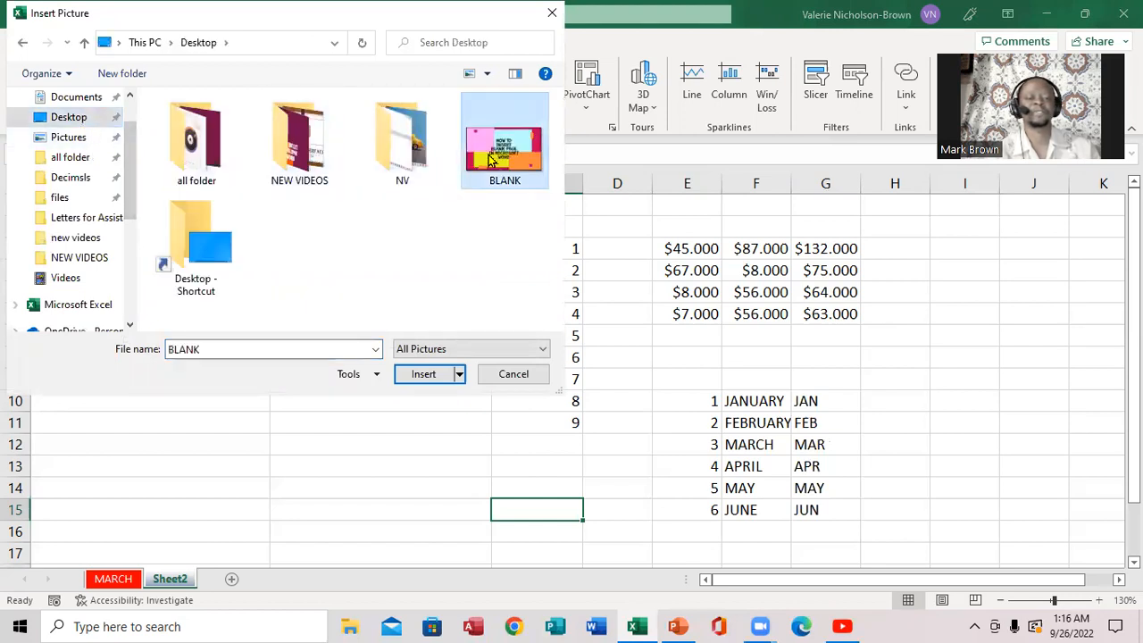
click(409, 373)
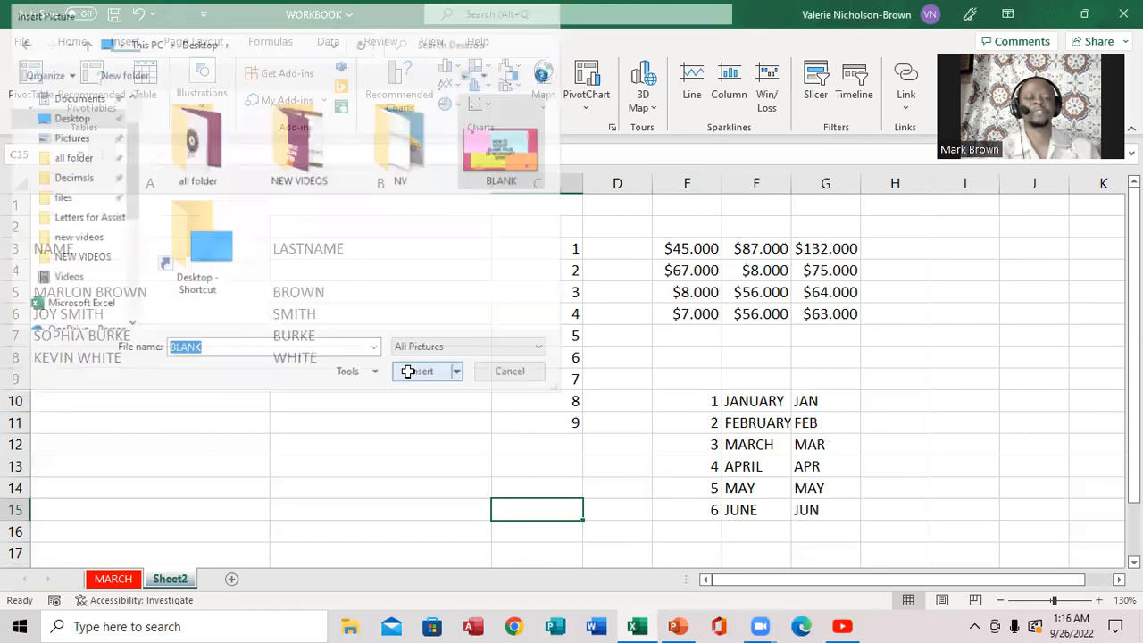
- Shrink the BLANK picture to a thumbnail, park it over columns I–J, and deselect it
drag(686, 516, 316, 280)
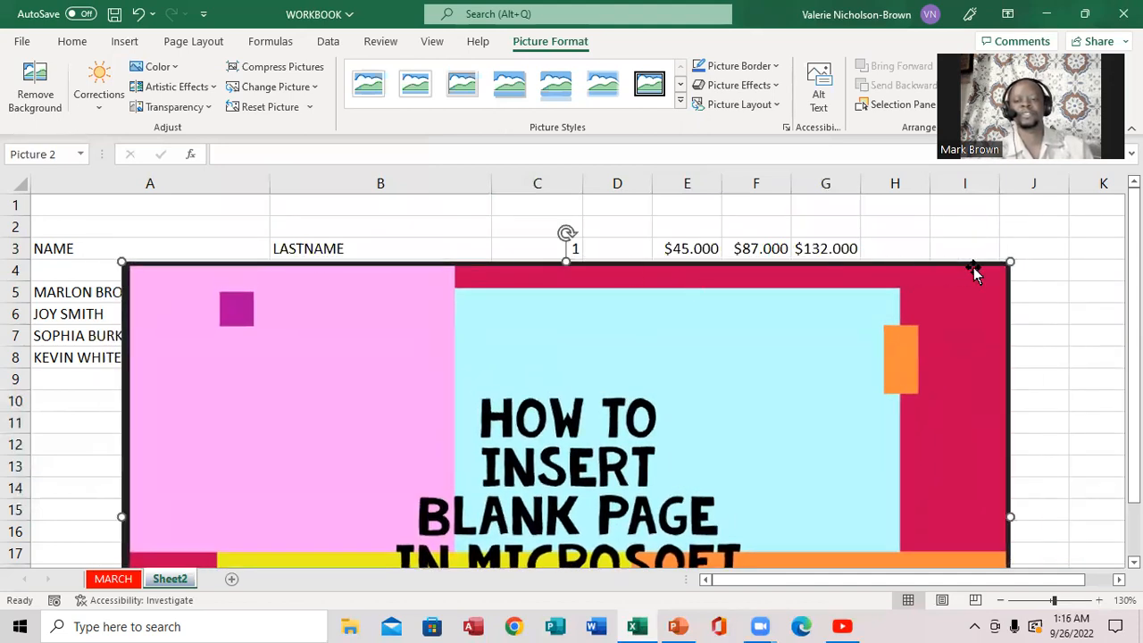
drag(1009, 259, 577, 390)
drag(464, 470, 563, 311)
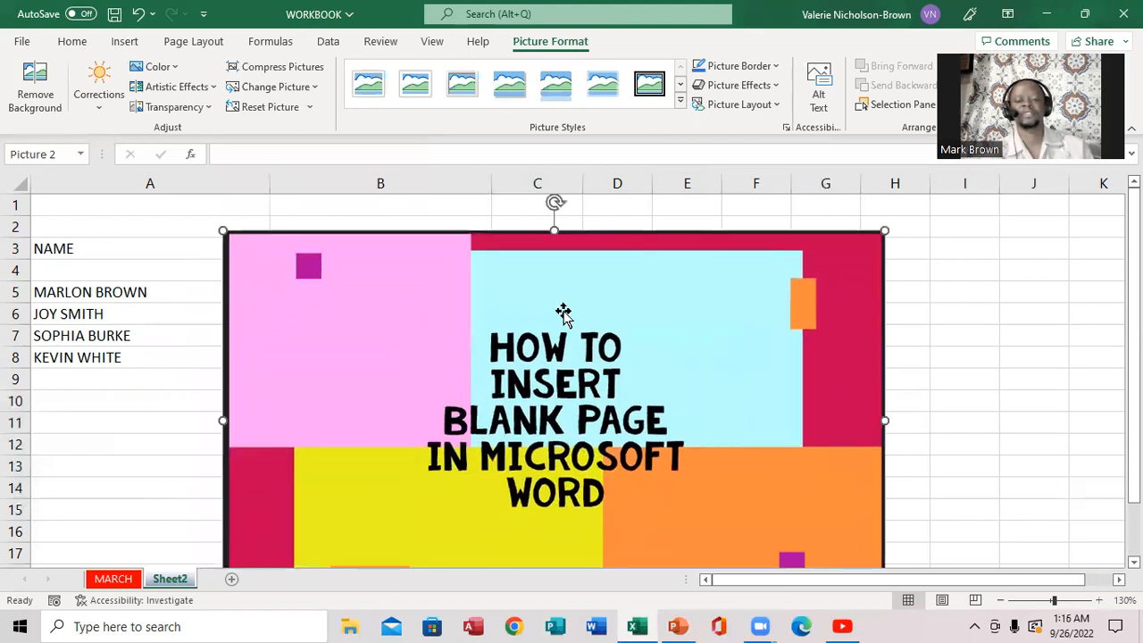
drag(887, 229, 701, 336)
drag(499, 393, 600, 260)
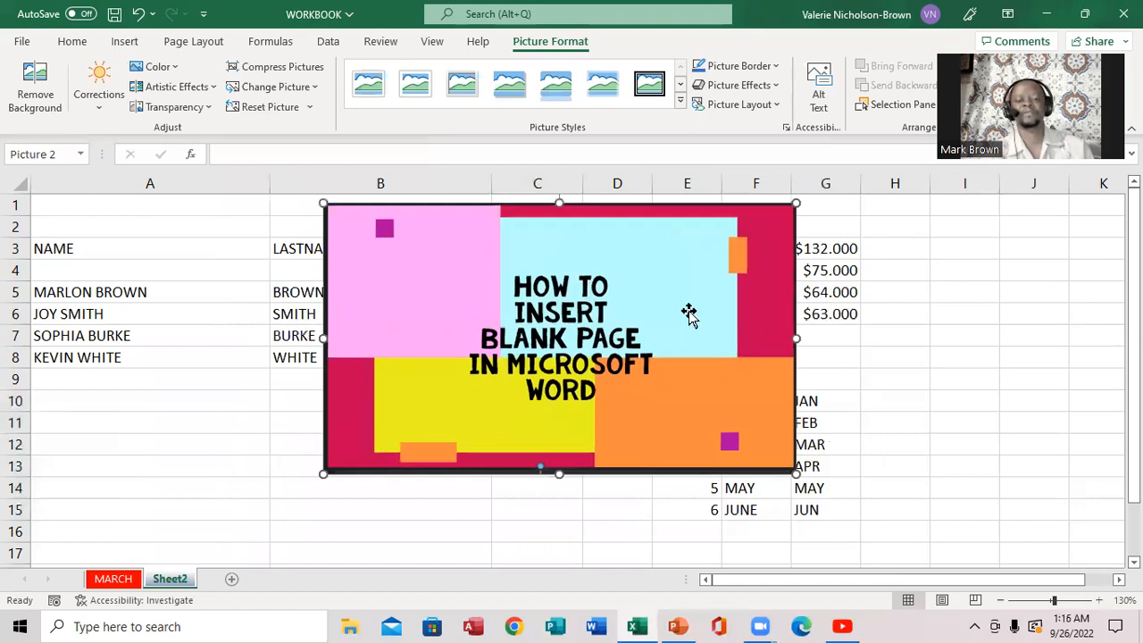
drag(794, 471, 483, 348)
drag(454, 293, 979, 354)
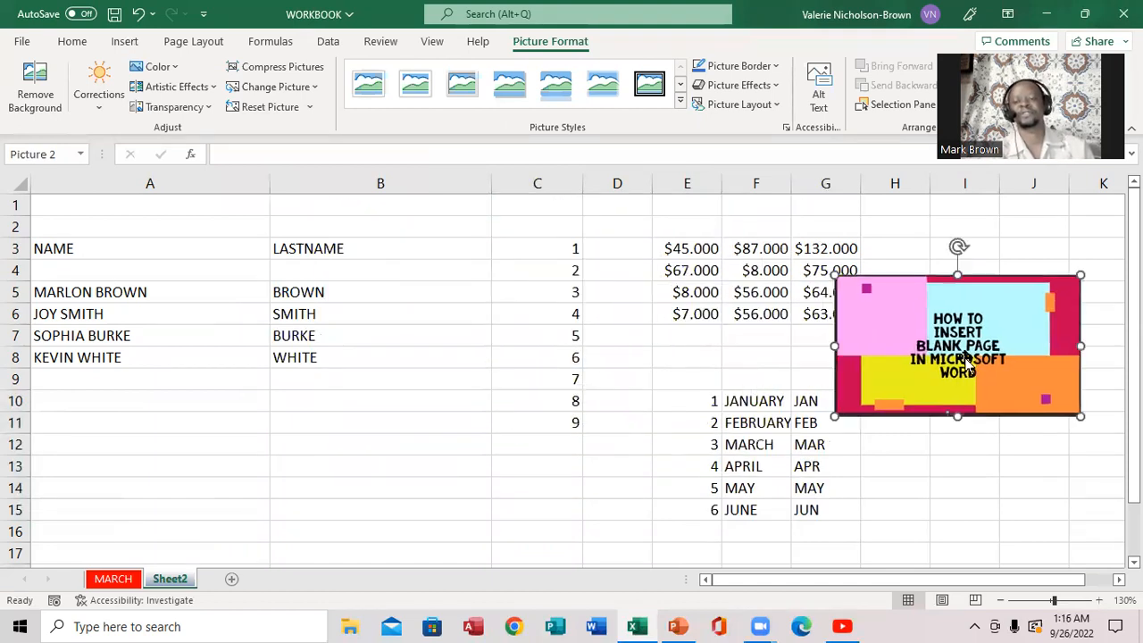
drag(1081, 278, 982, 313)
drag(901, 339, 995, 290)
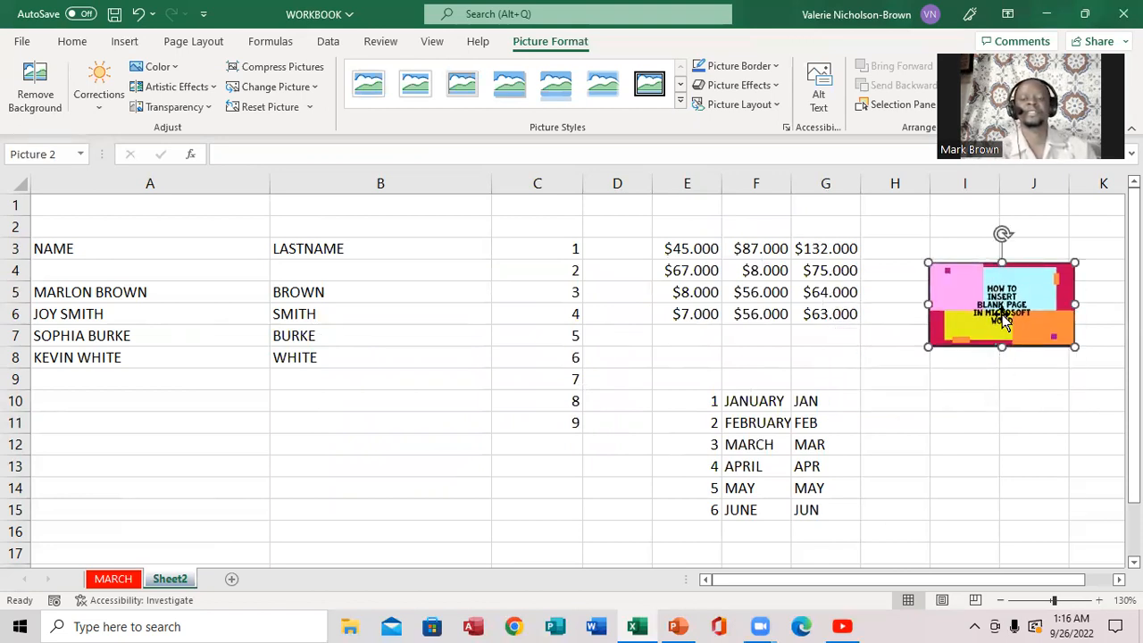
click(1006, 383)
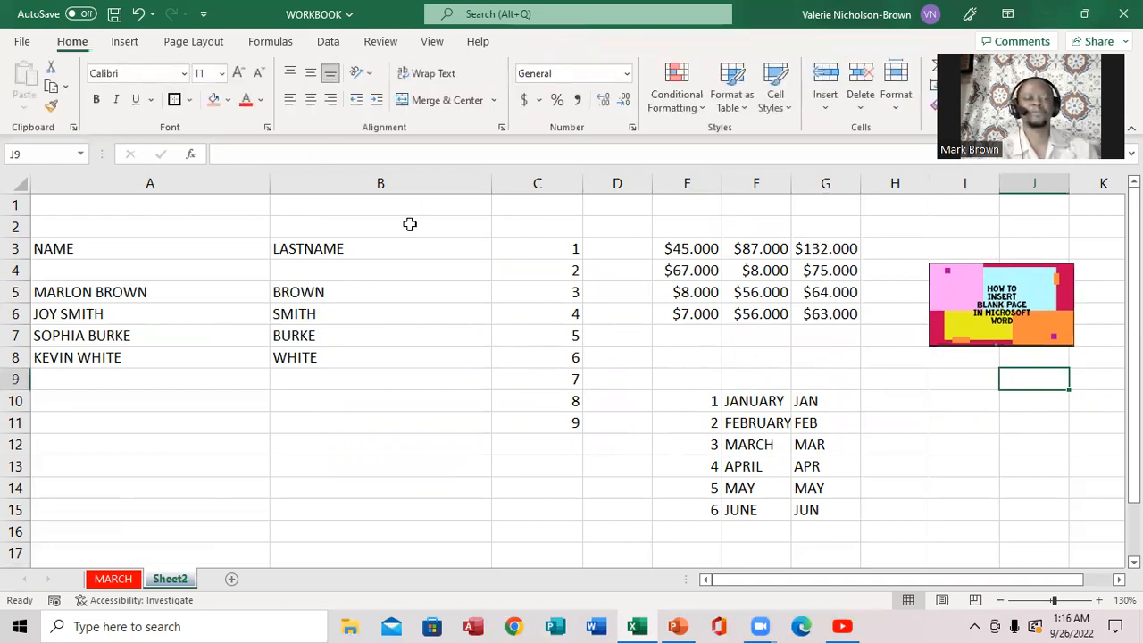
- Set the BLANK image from file as Sheet2's tiled background via Page Layout > Background
click(196, 44)
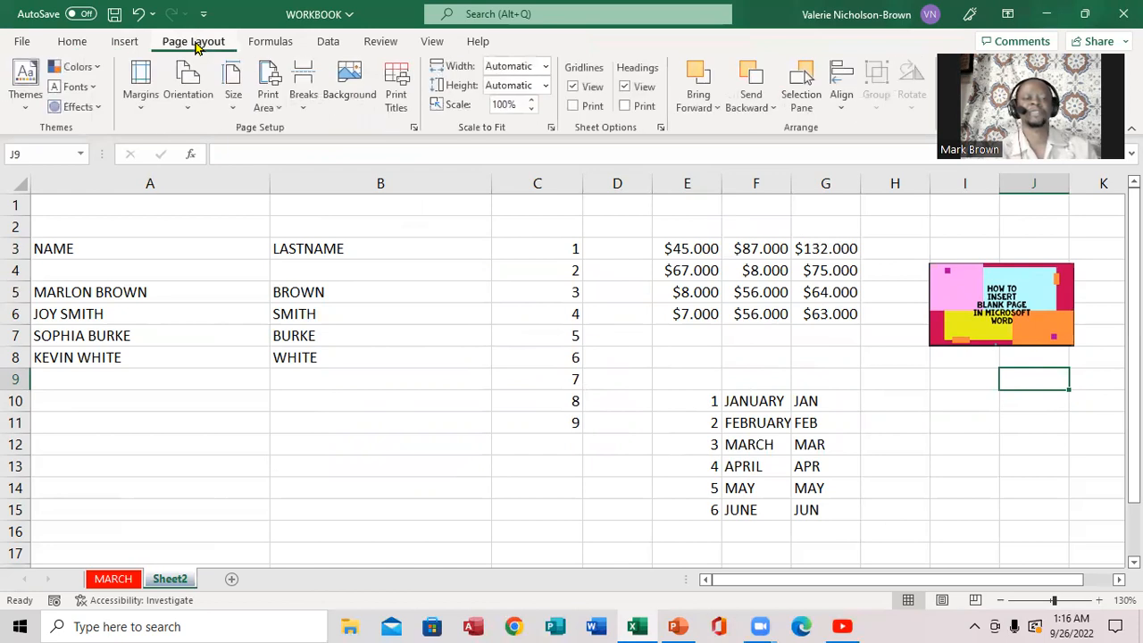
click(347, 82)
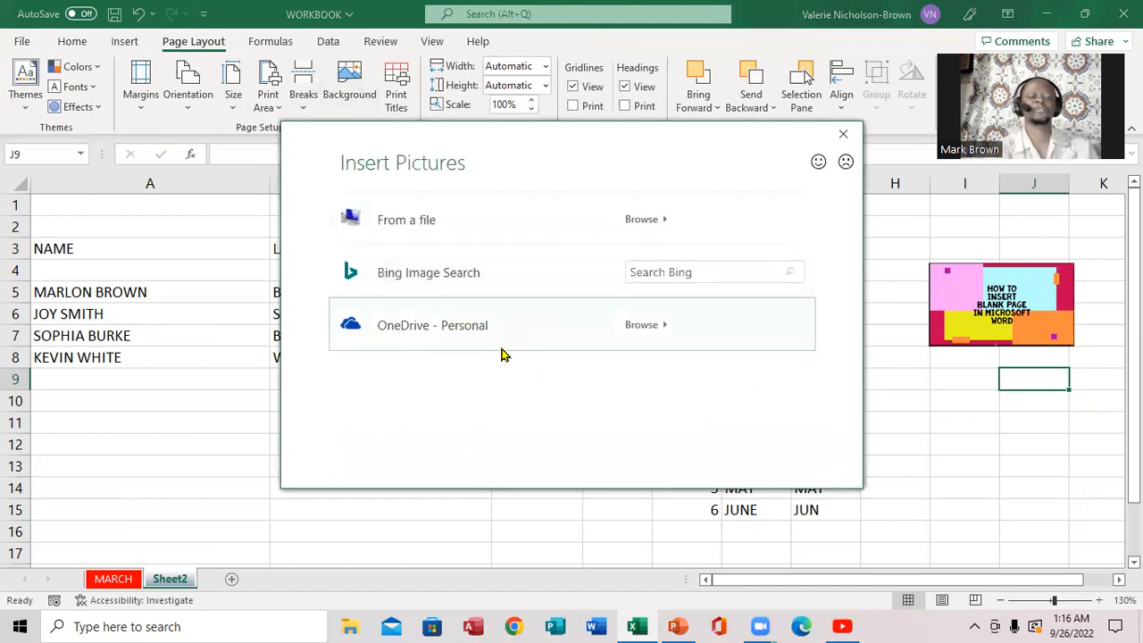
click(454, 224)
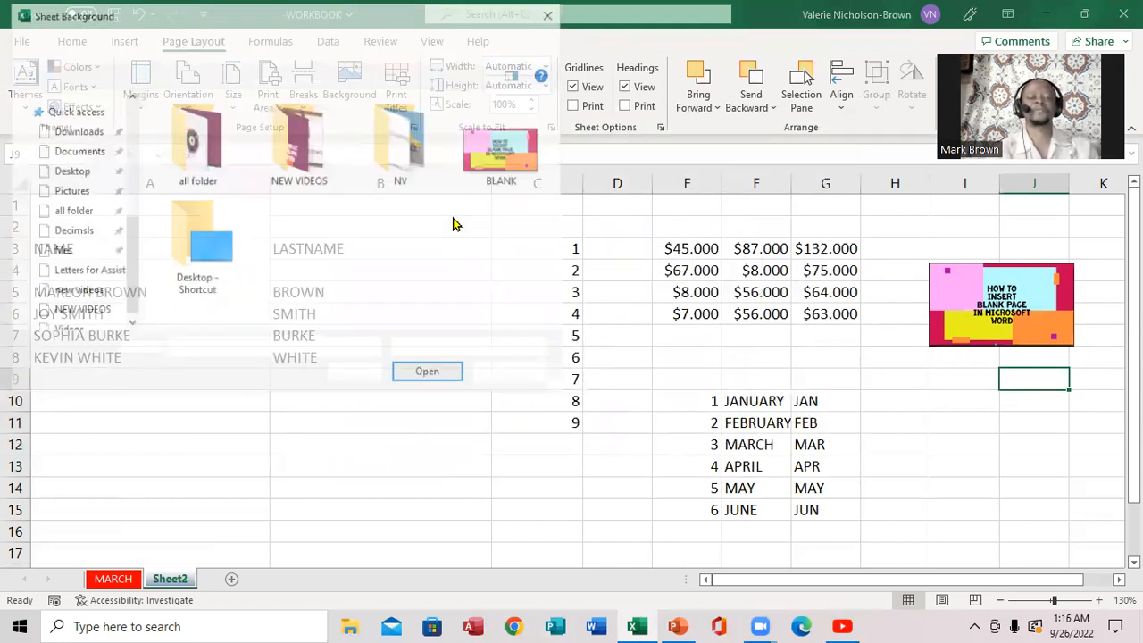
click(502, 151)
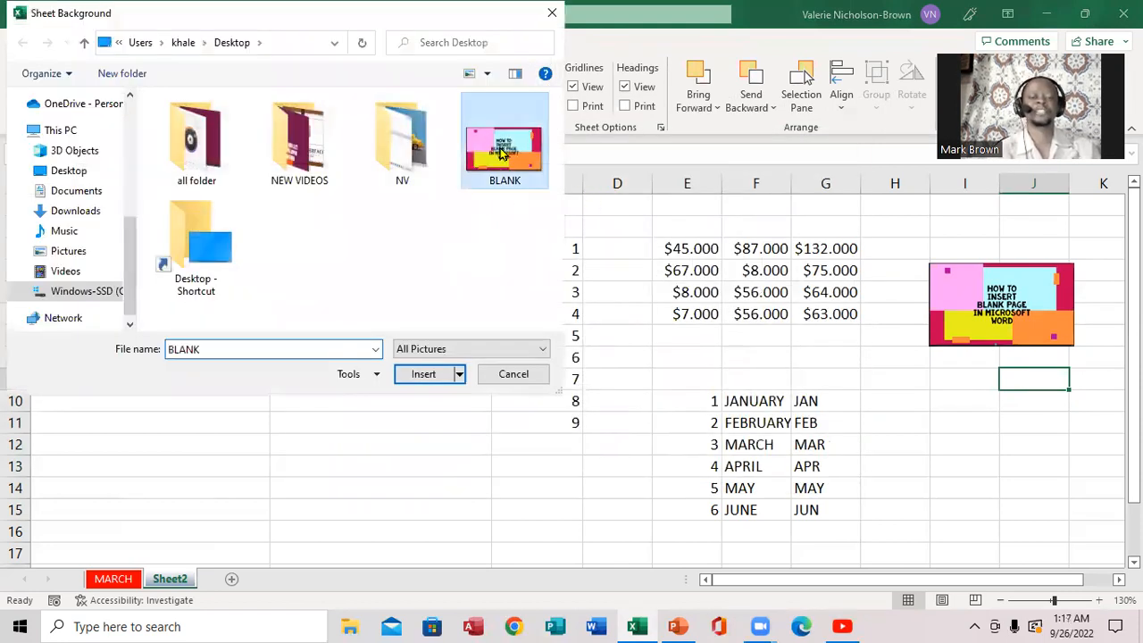
click(427, 375)
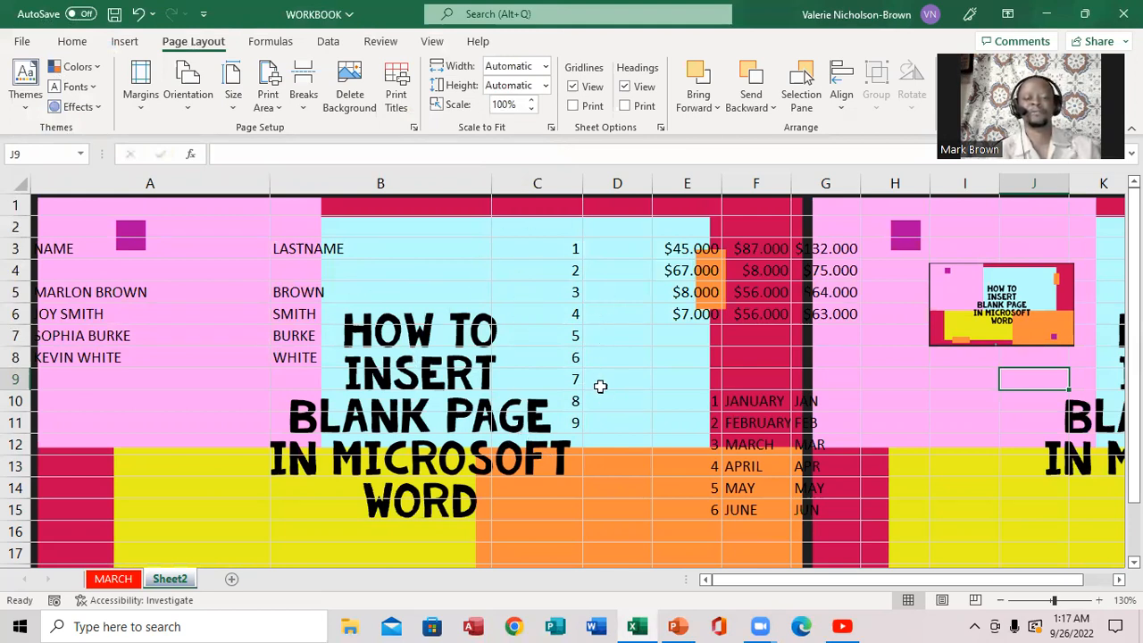
- Delete the sheet background image
click(350, 102)
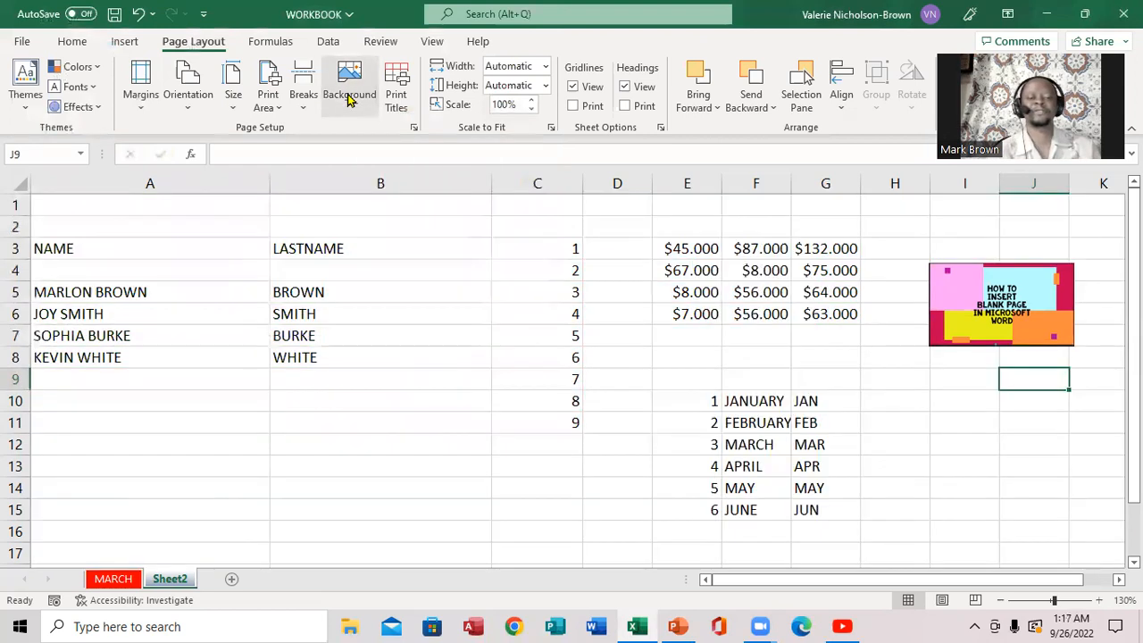
- Select cells C6:C9 holding the numbers 4 to 7
drag(498, 309, 528, 372)
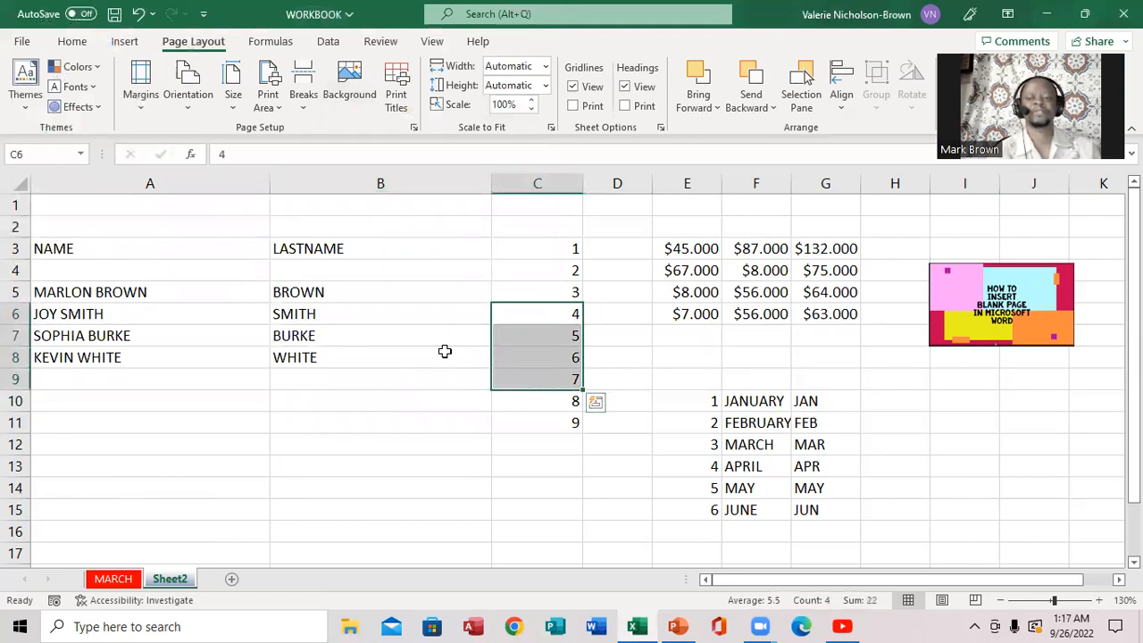